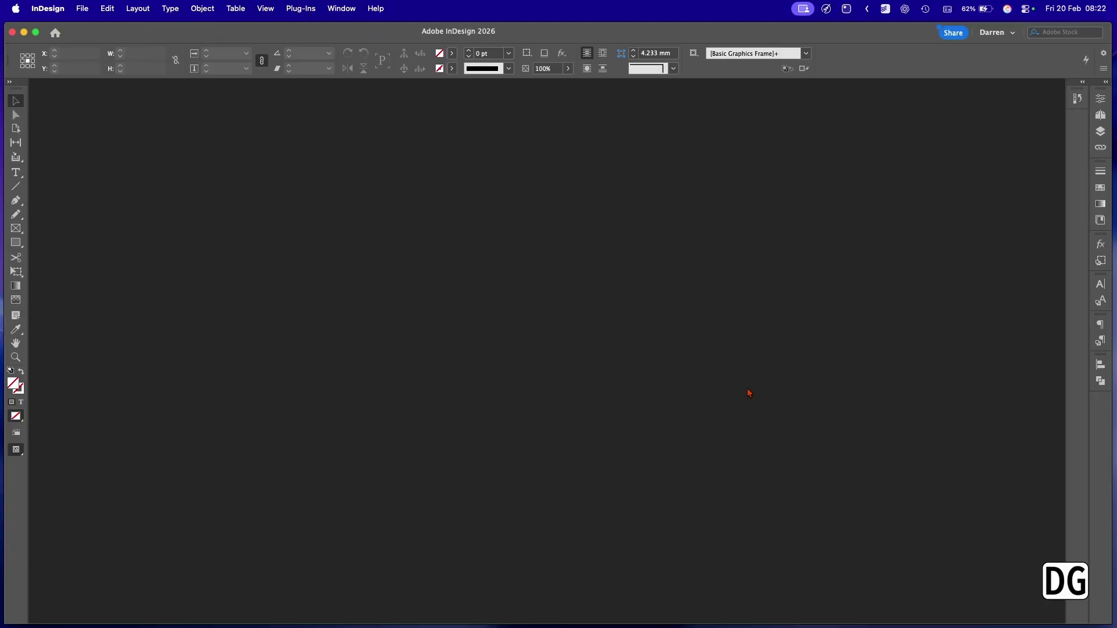
Start a new document sized 210 mm wide by 297 mm high, and shrink and move the dialog to uncover the preview.
key("super+n")
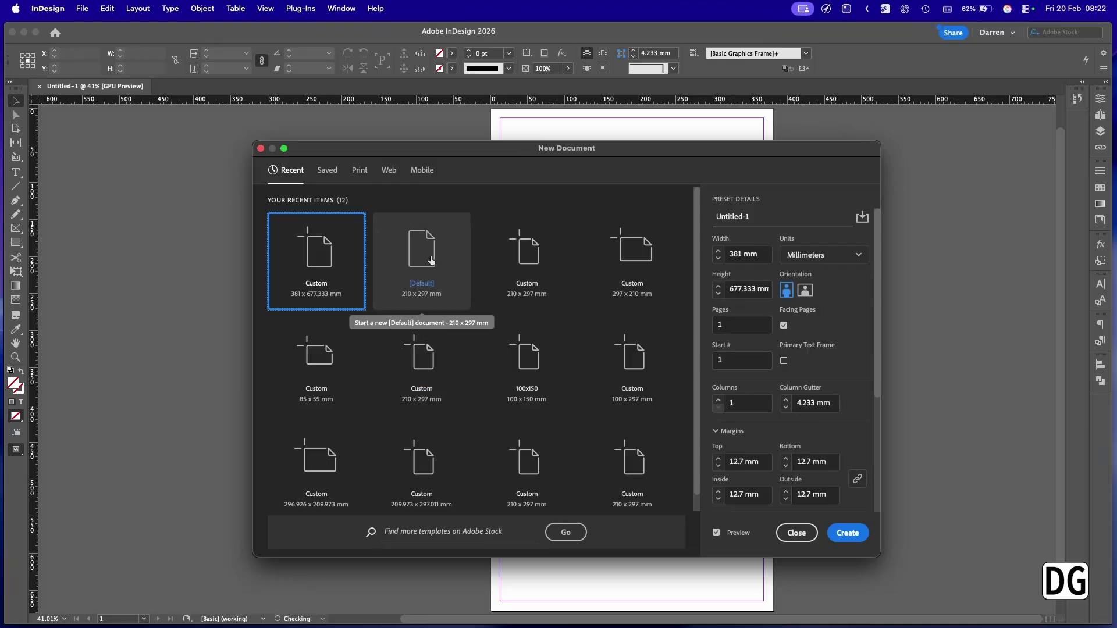
double_click(736, 253)
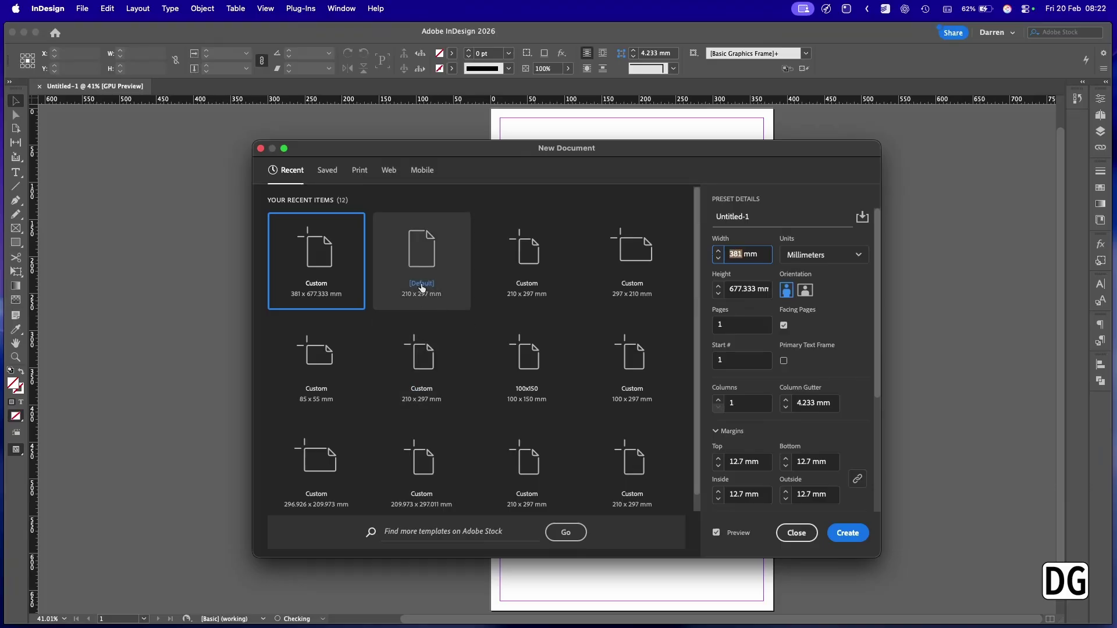
type("210")
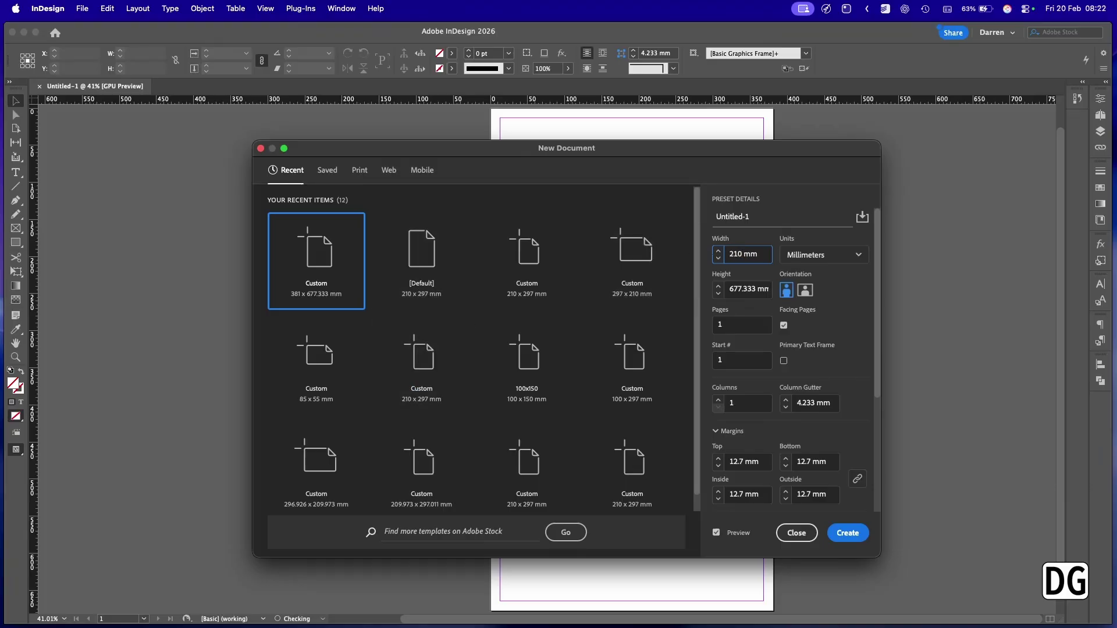
key("Tab")
type("297")
key("Tab")
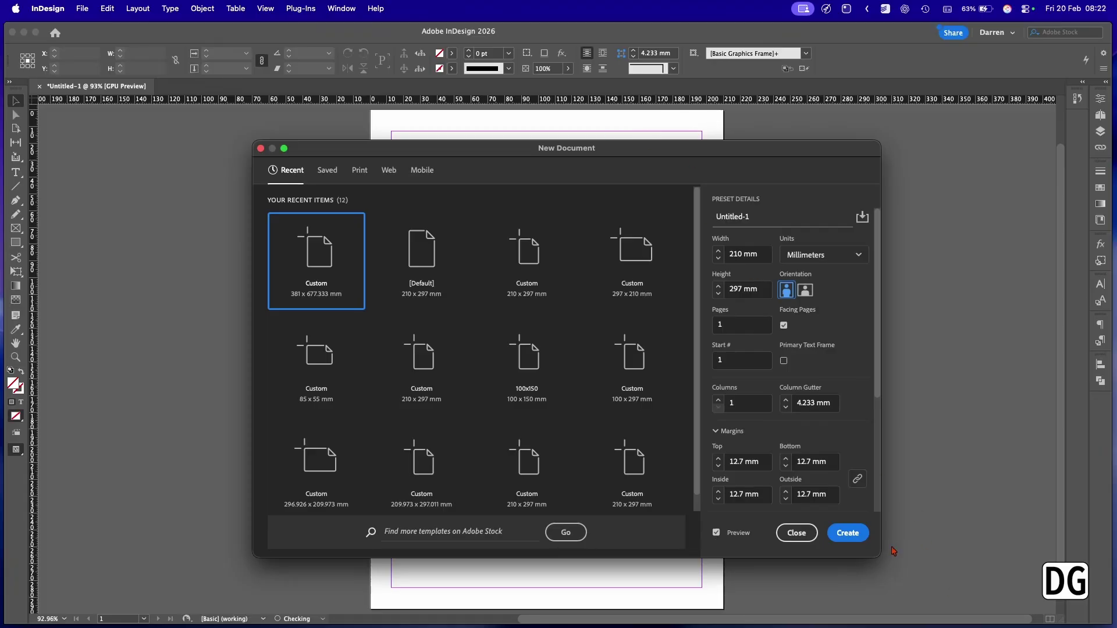
left_click_drag(880, 556, 711, 559)
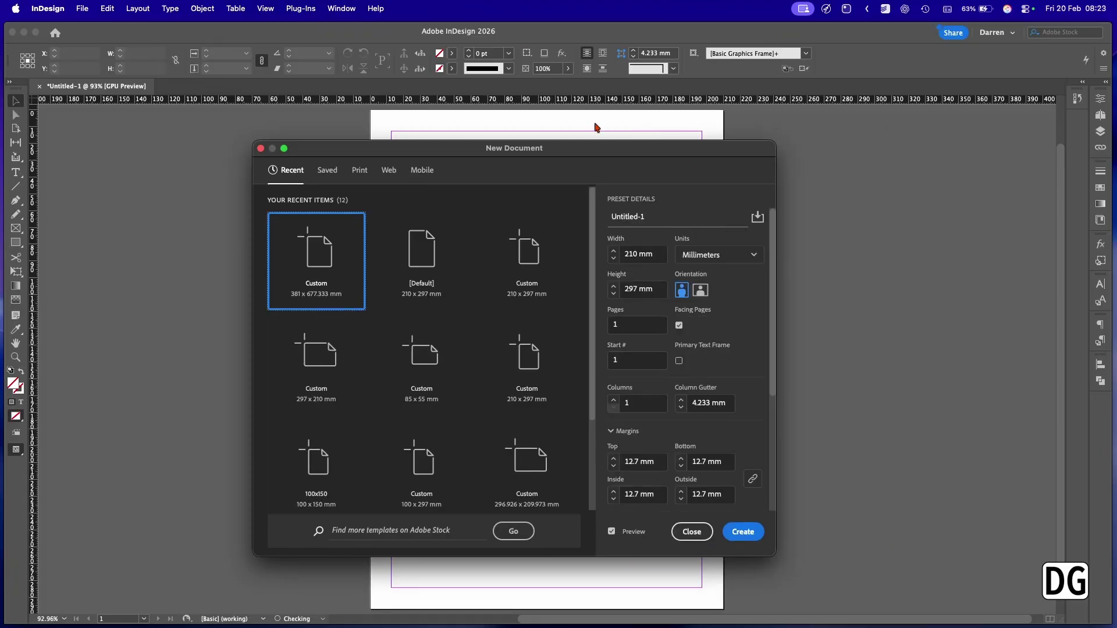
left_click_drag(608, 150, 397, 144)
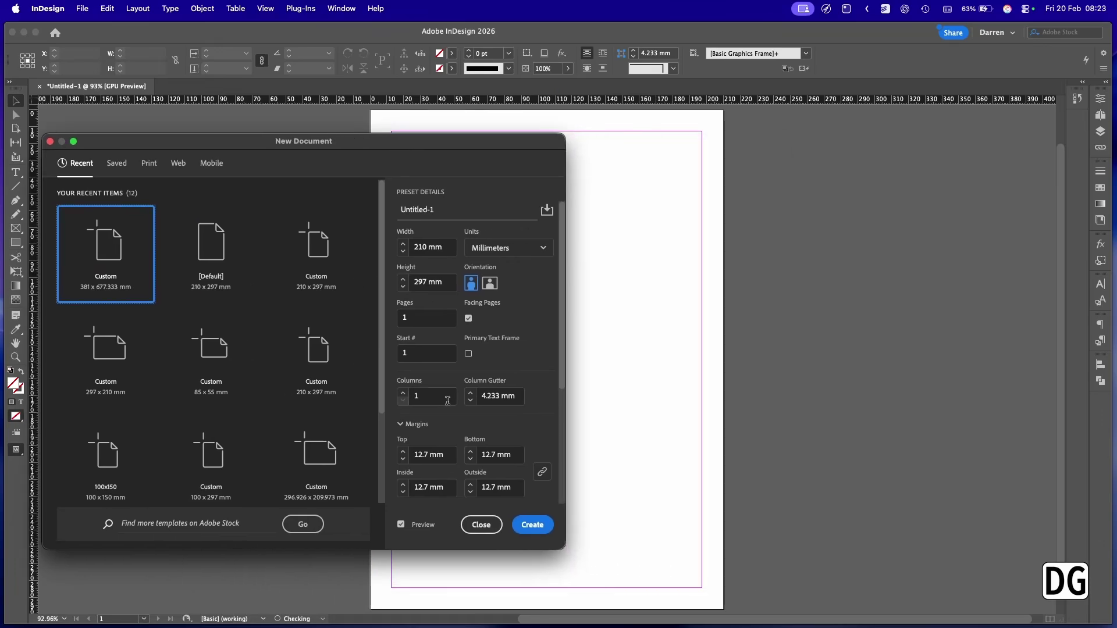
Turn off facing pages and set all four margins to 10 mm.
left_click(468, 319)
left_click(421, 455)
type("10")
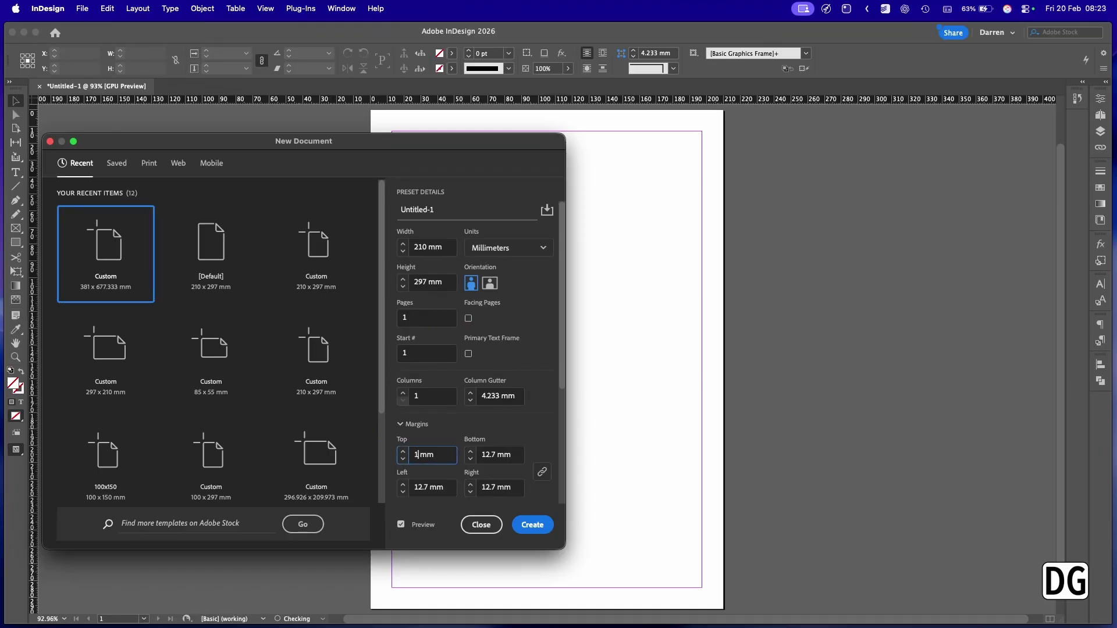
key("Tab")
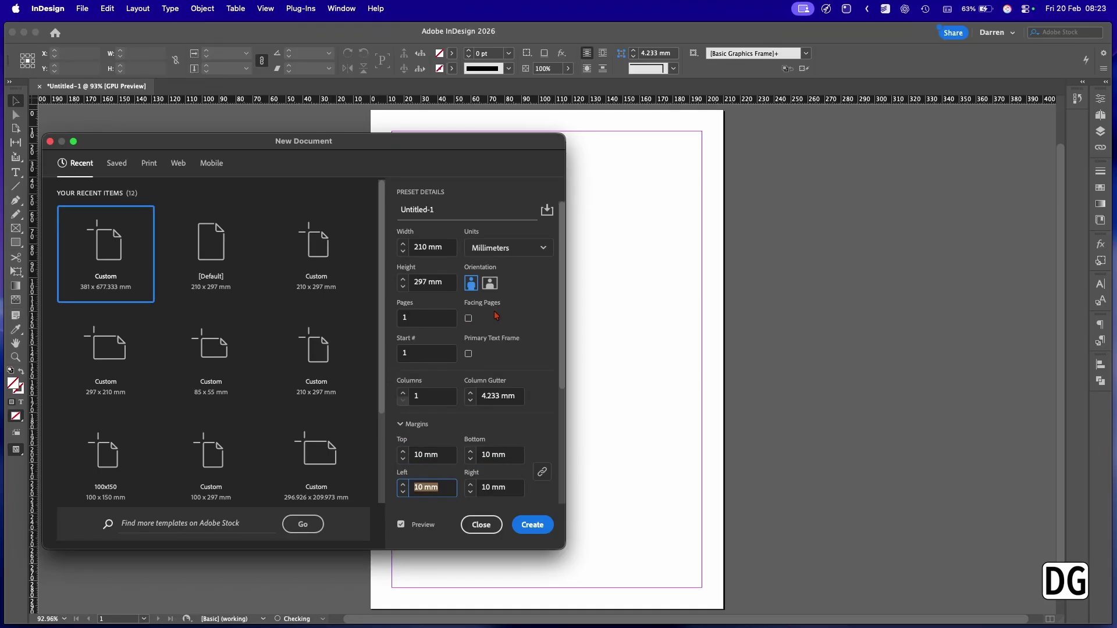
Set the bleed to 5 mm on all sides and create the document.
scroll(401, 333, "down", 5)
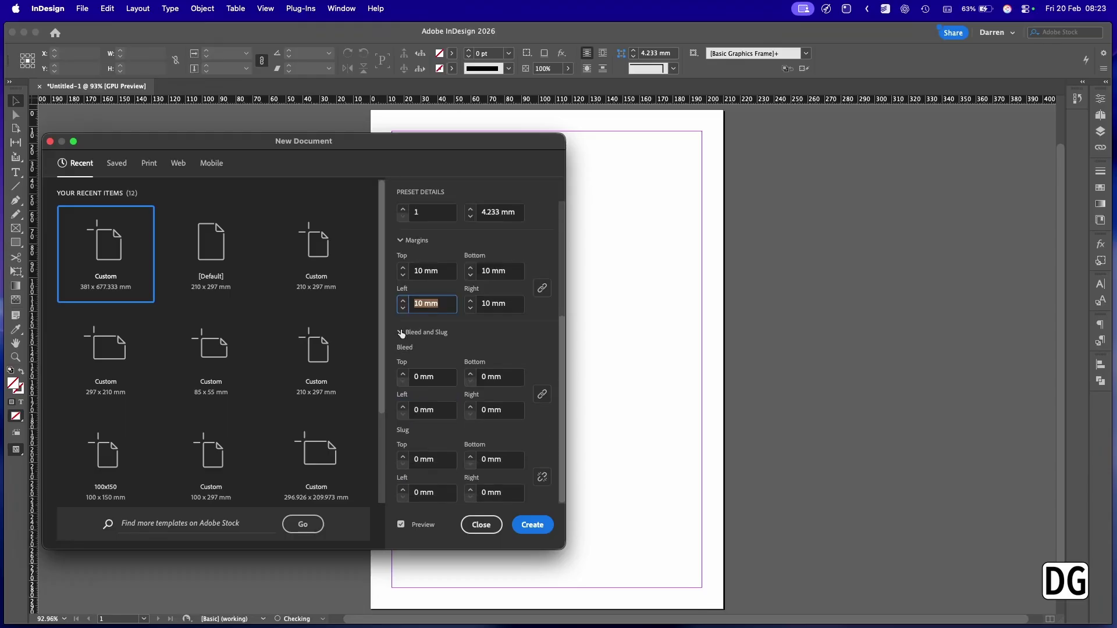
left_click(415, 377)
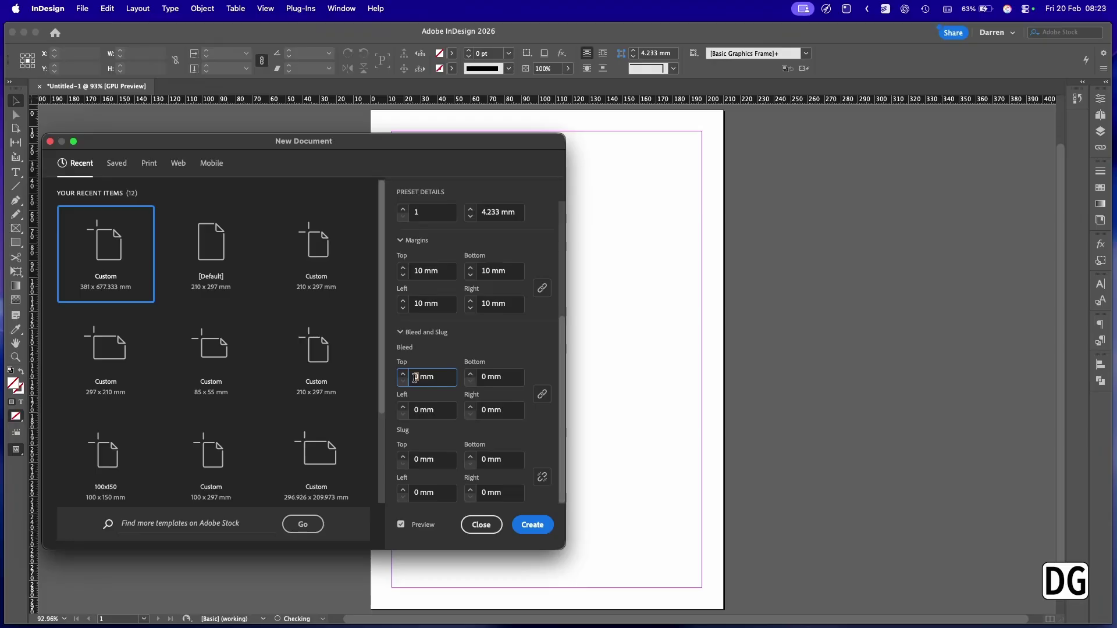
type("5")
key("Tab")
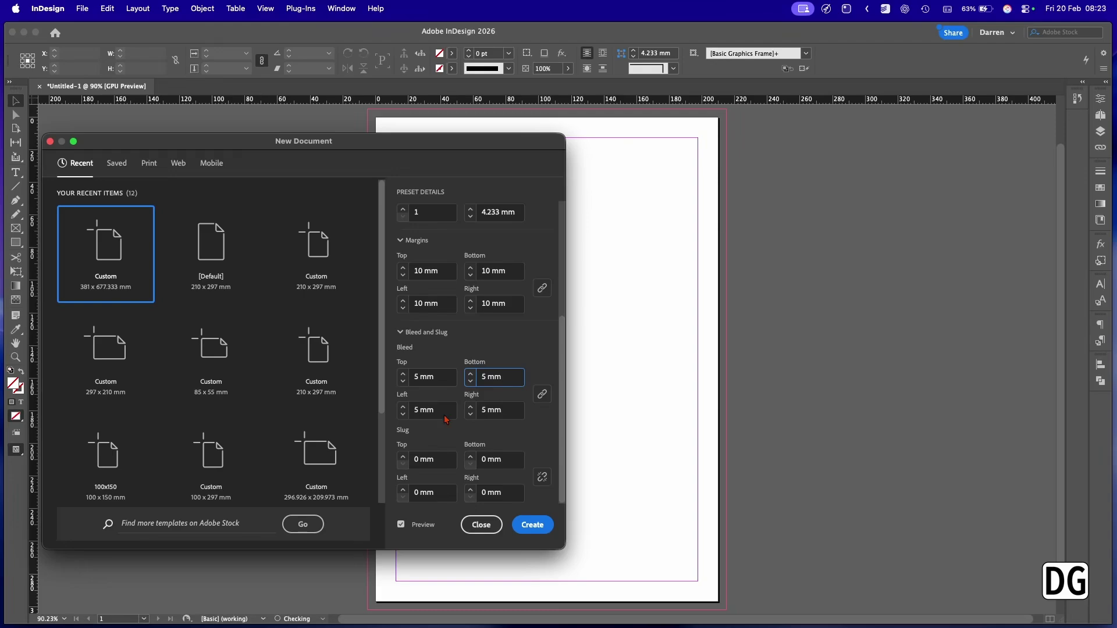
left_click(539, 521)
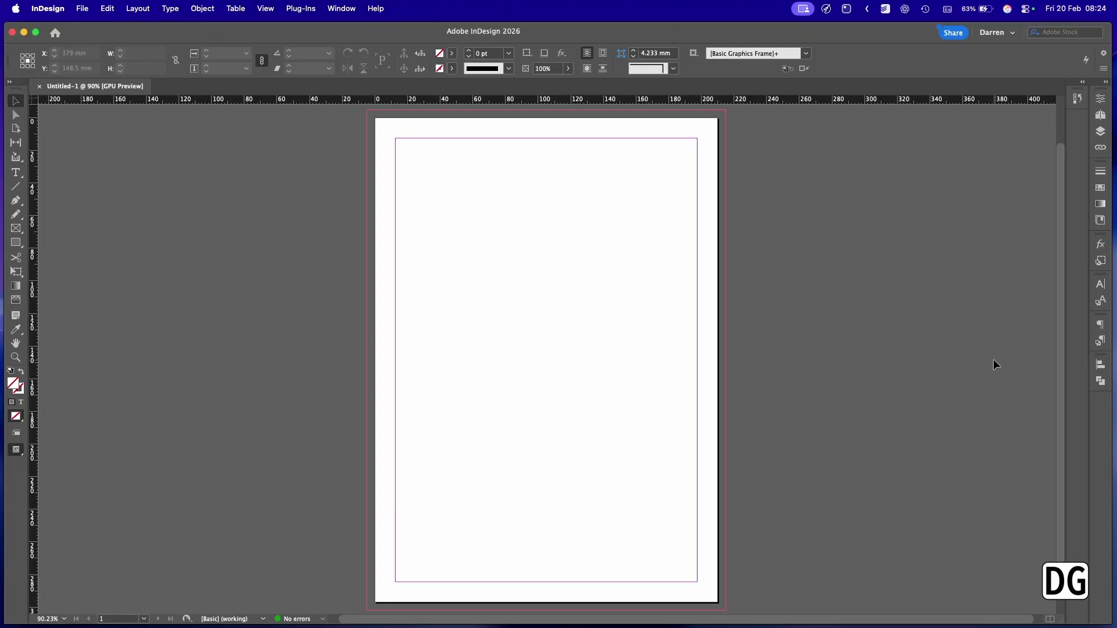
Create a new character style and name it Bold.
left_click(1100, 304)
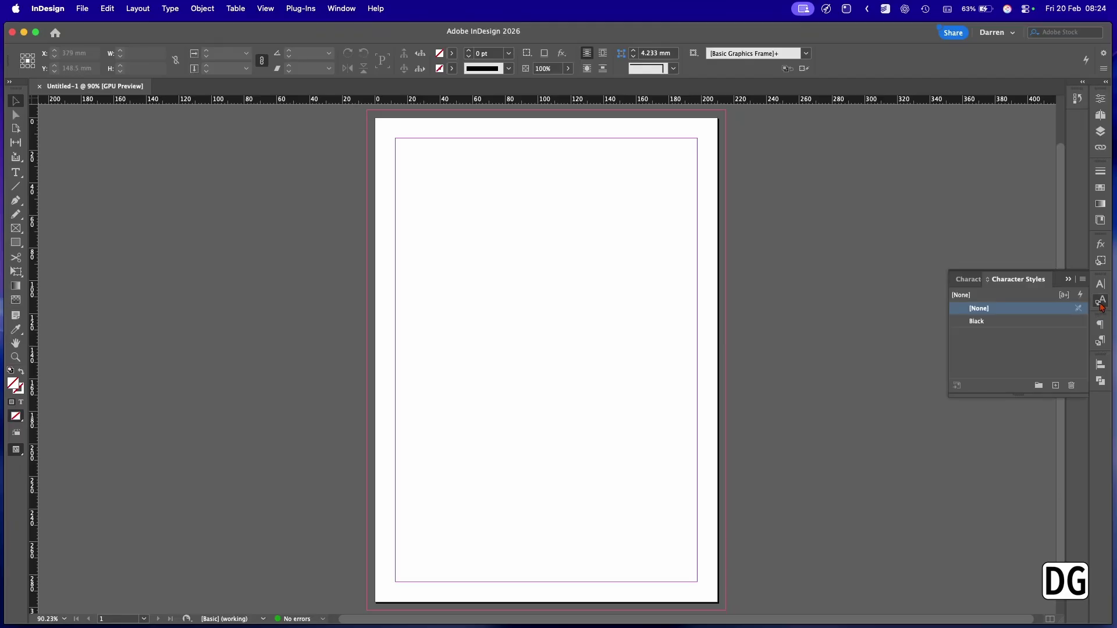
left_click(170, 8)
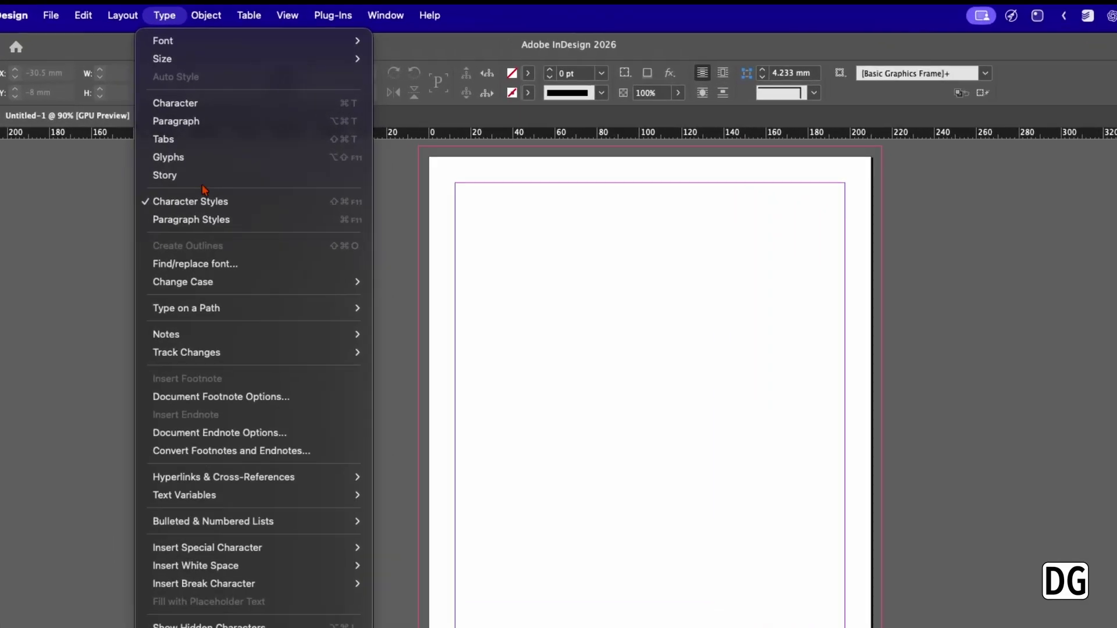
left_click(192, 201)
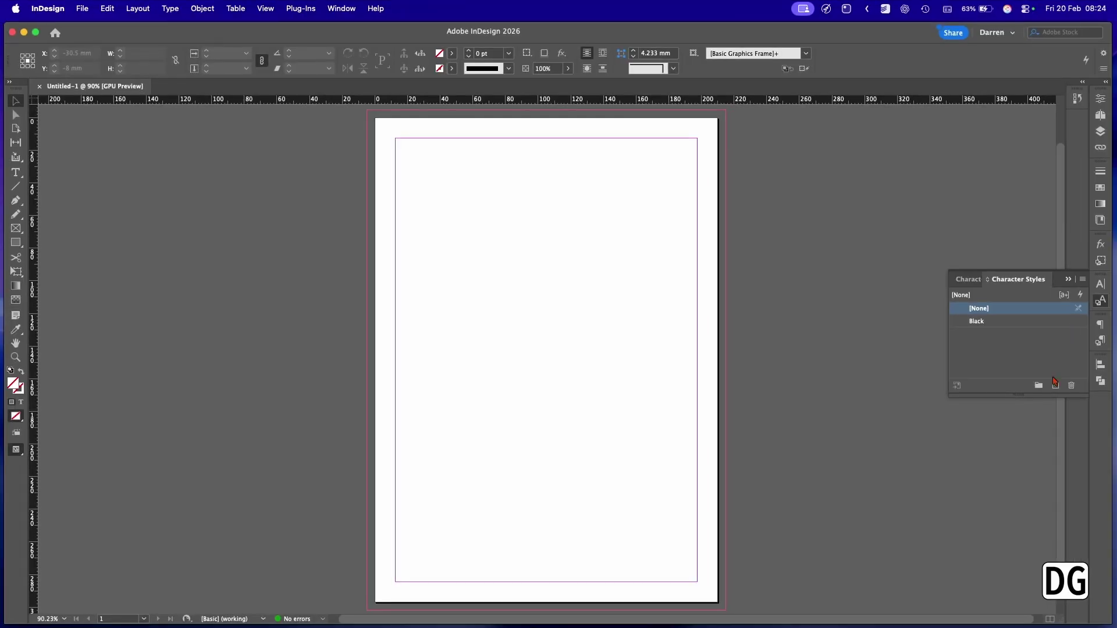
left_click(1055, 385)
double_click(995, 334)
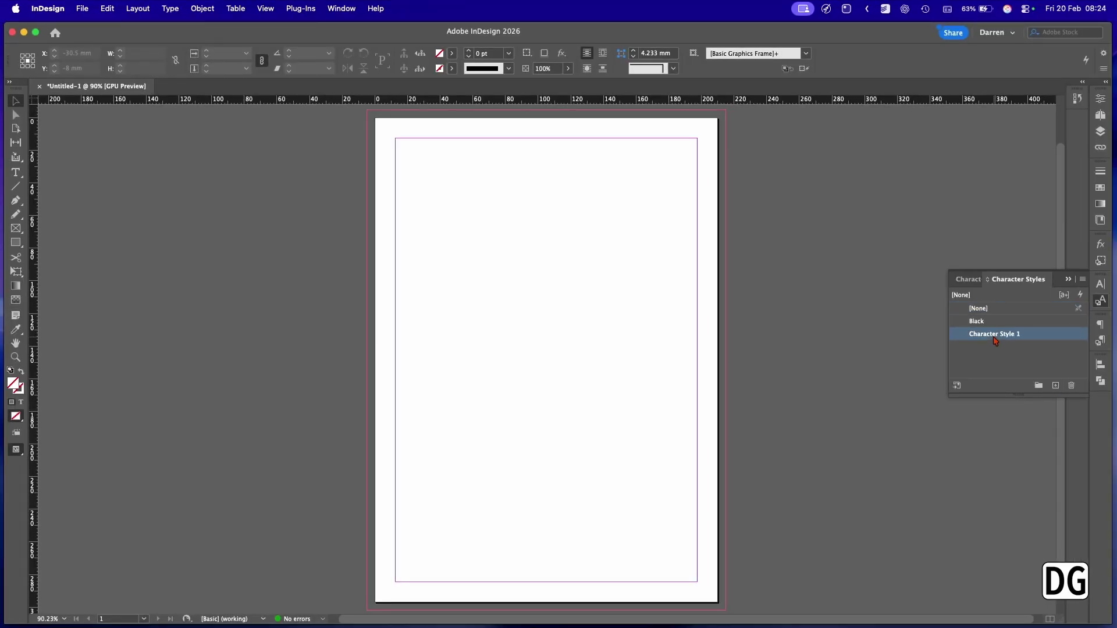
left_click_drag(488, 133, 478, 159)
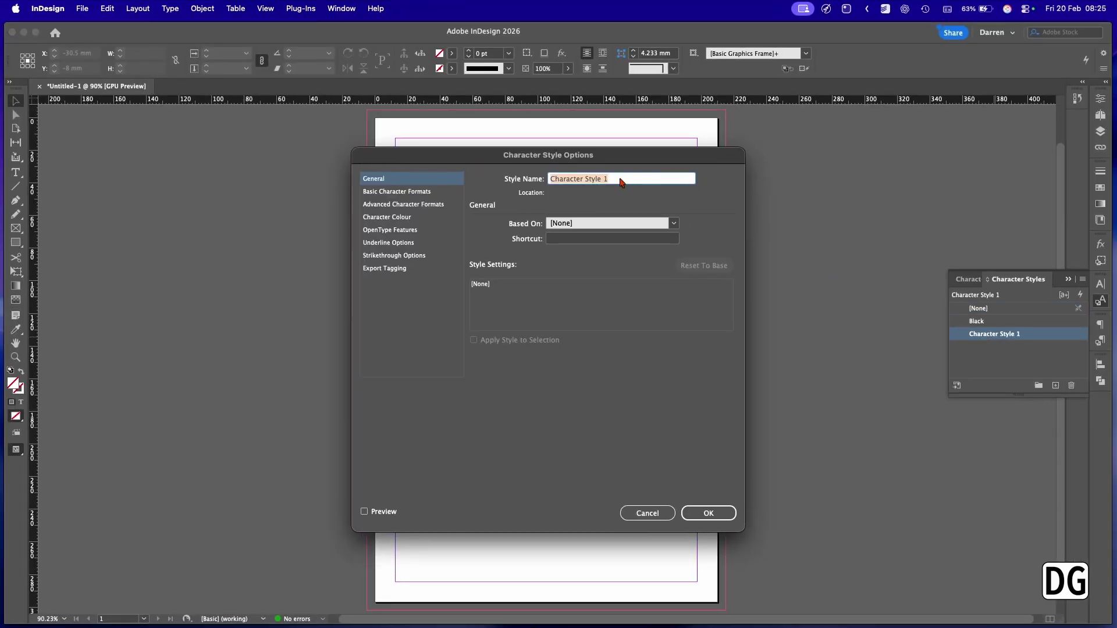
type("Bold")
Set the Bold character style's font family to Helvetica and its font style to Bold.
left_click(396, 191)
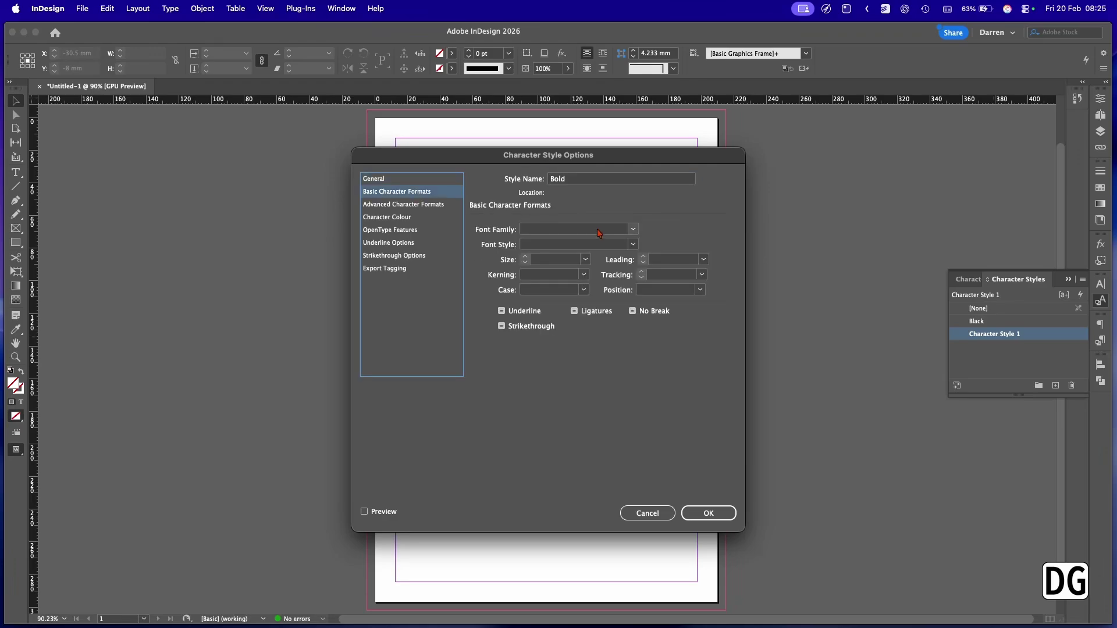
left_click(633, 230)
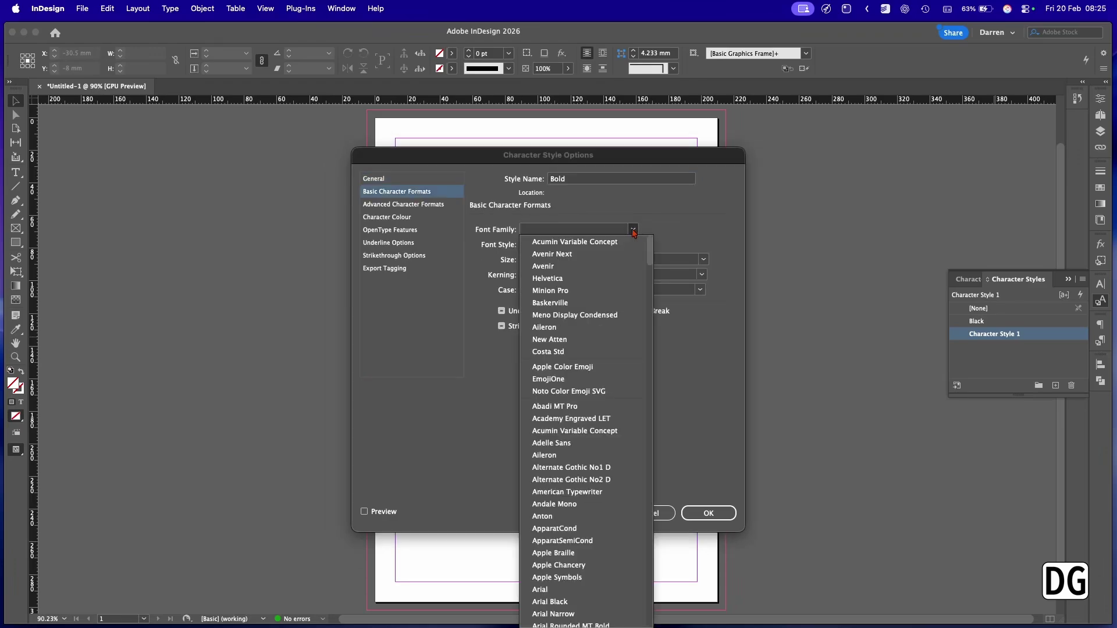
left_click(577, 278)
left_click(633, 244)
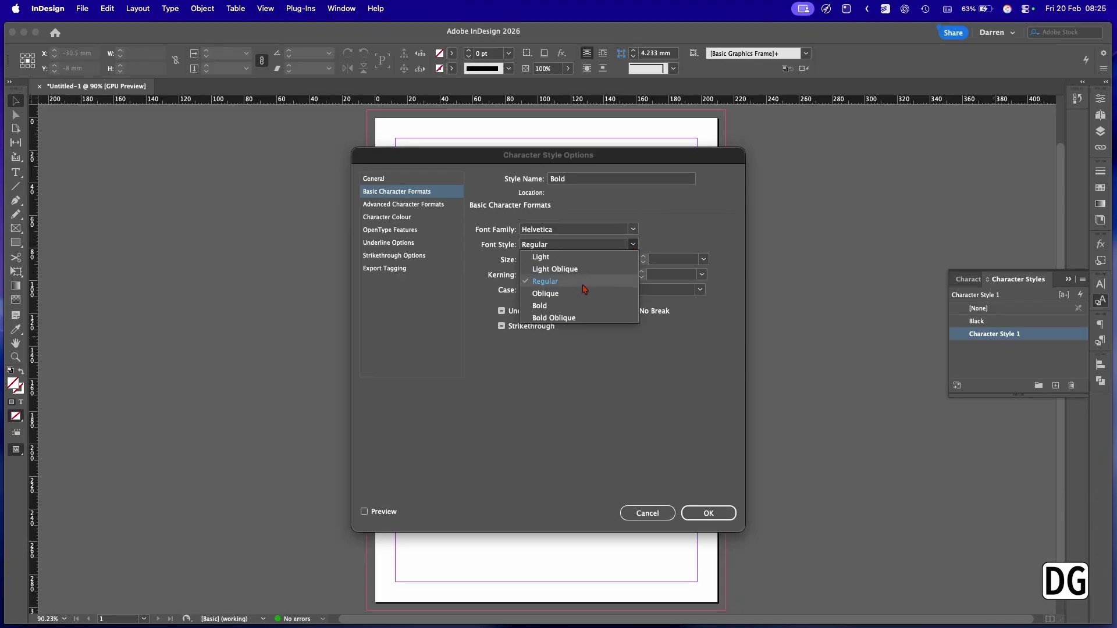
left_click(579, 306)
Set the Bold character style's colour to [Black] and save the style.
left_click(418, 211)
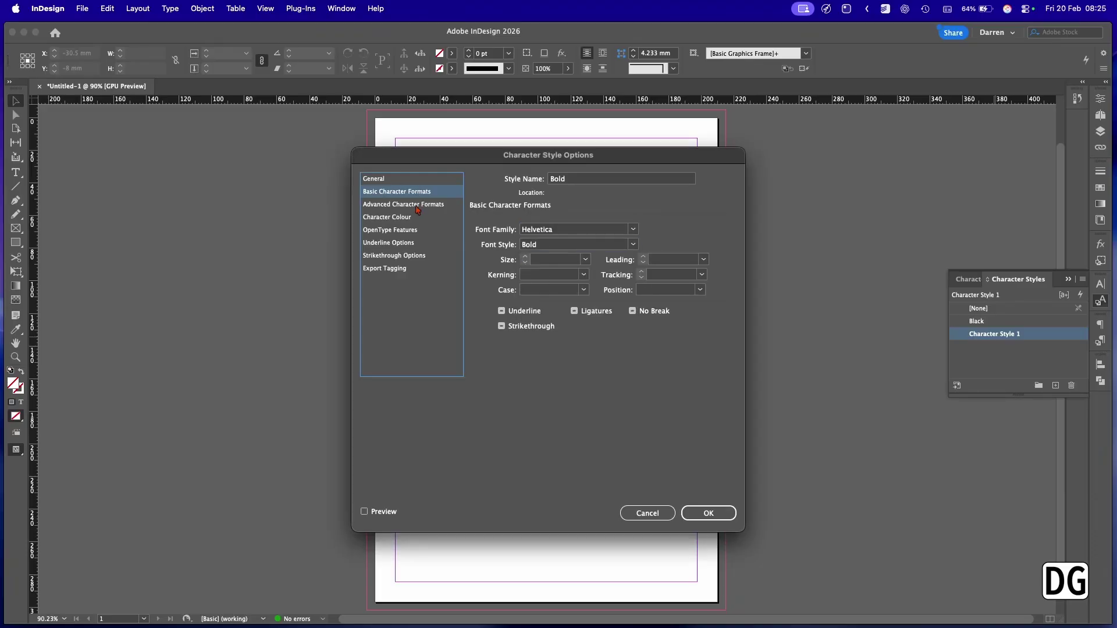
left_click(410, 218)
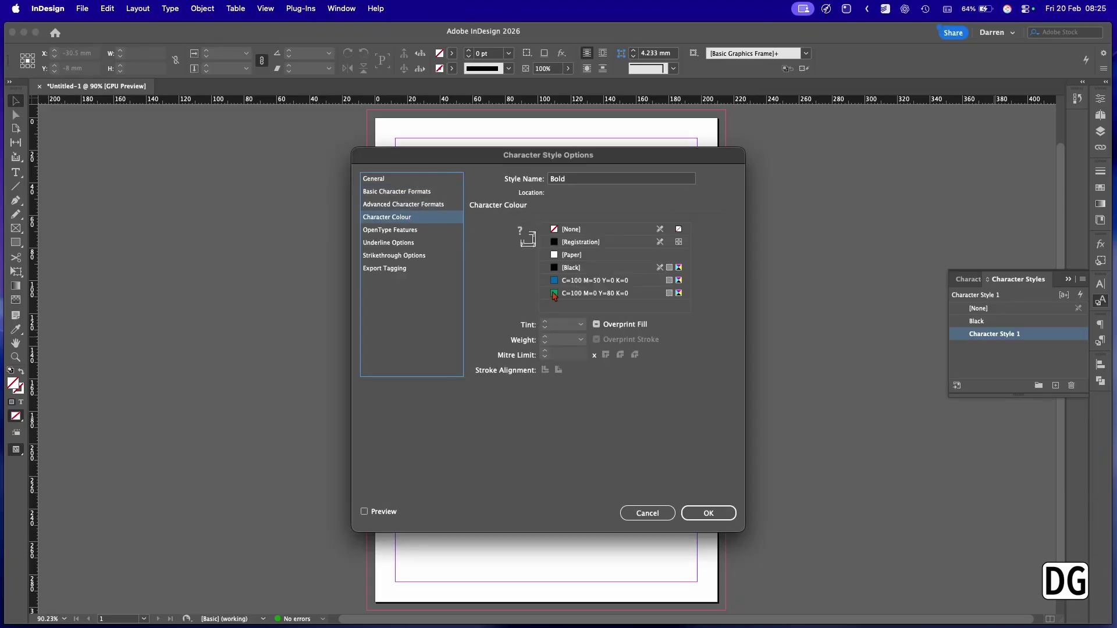
left_click(555, 268)
left_click(385, 268)
left_click(714, 513)
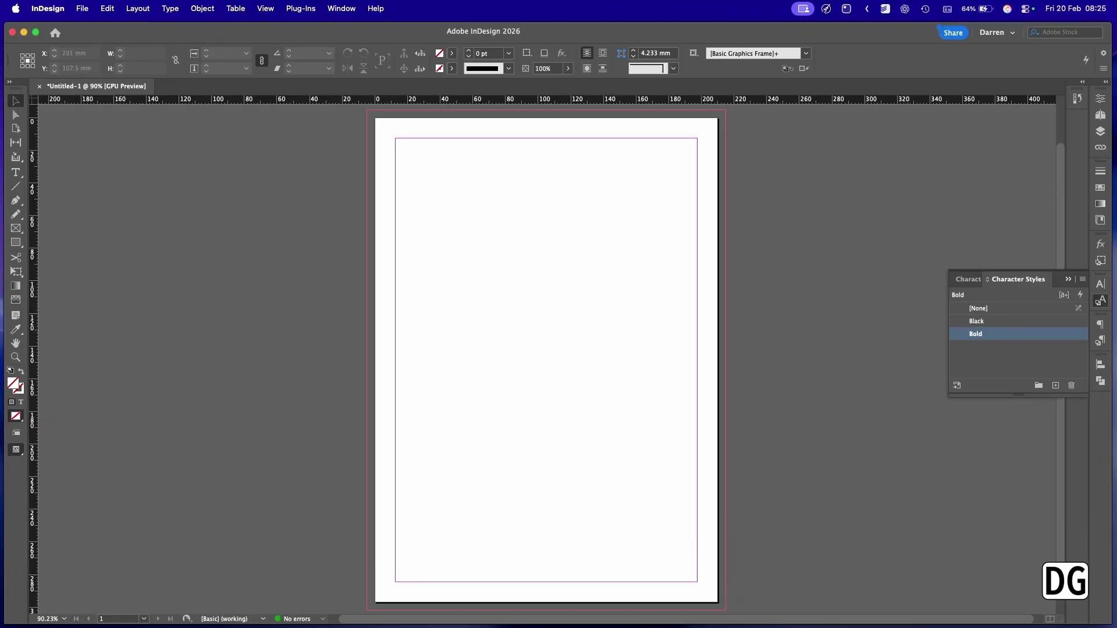
Draw a text frame in the middle of the page and enter the sample text nfjdsdsfkdfkdkddldjfdjs.
left_click(16, 173)
left_click_drag(458, 268, 637, 385)
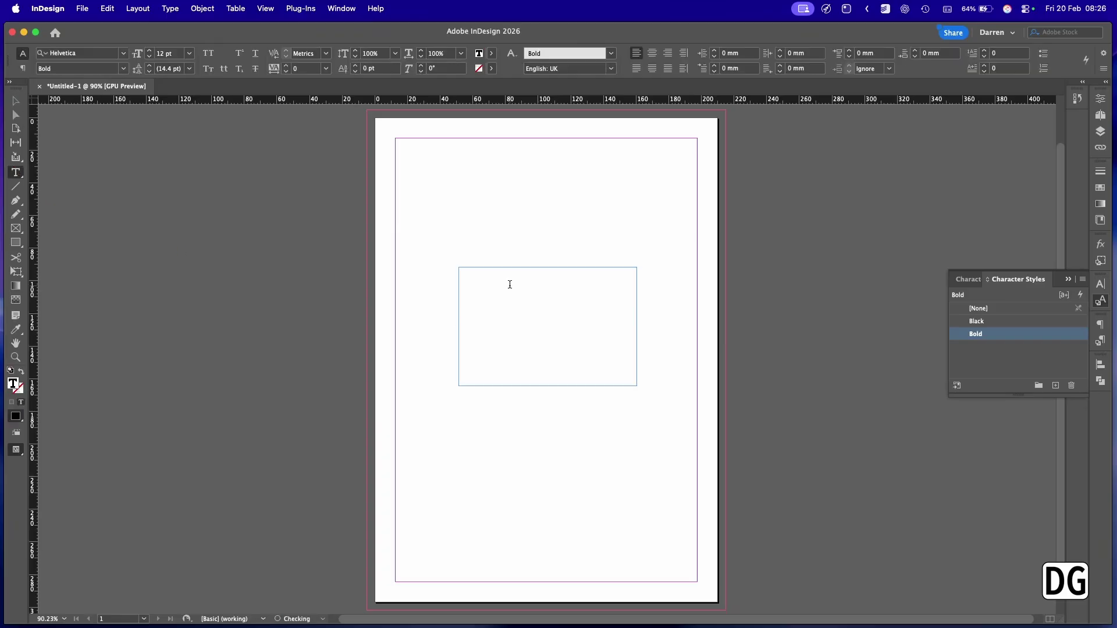
type("nfjdsdsfkdfkdkddldjfdjs")
Test the [None] and Bold character styles on the sample text, and delete the text frame.
left_click(999, 307)
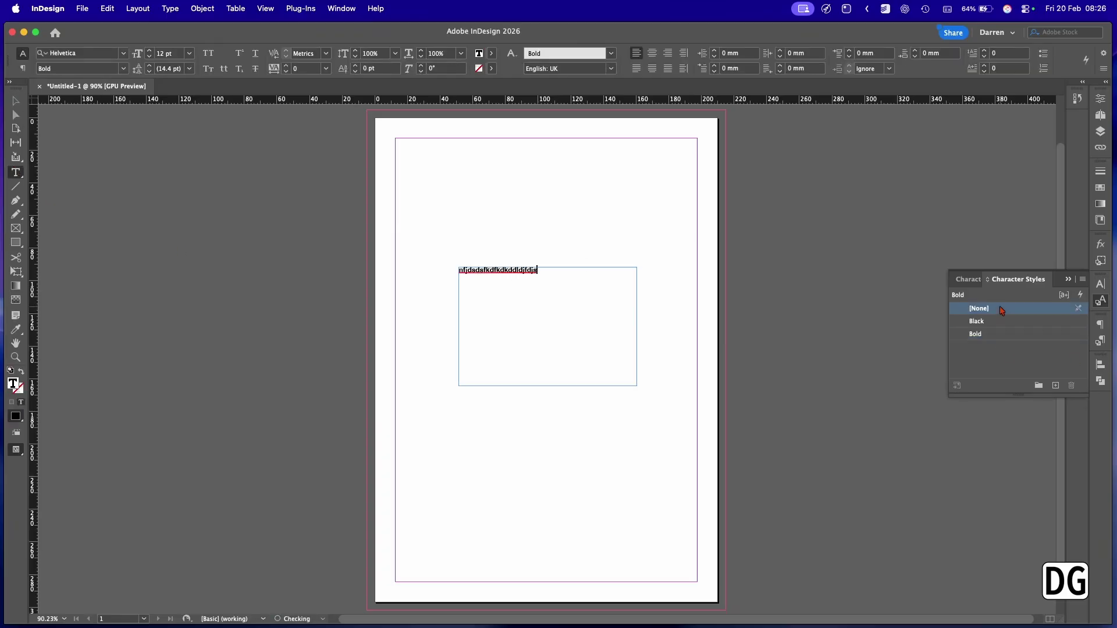
double_click(504, 280)
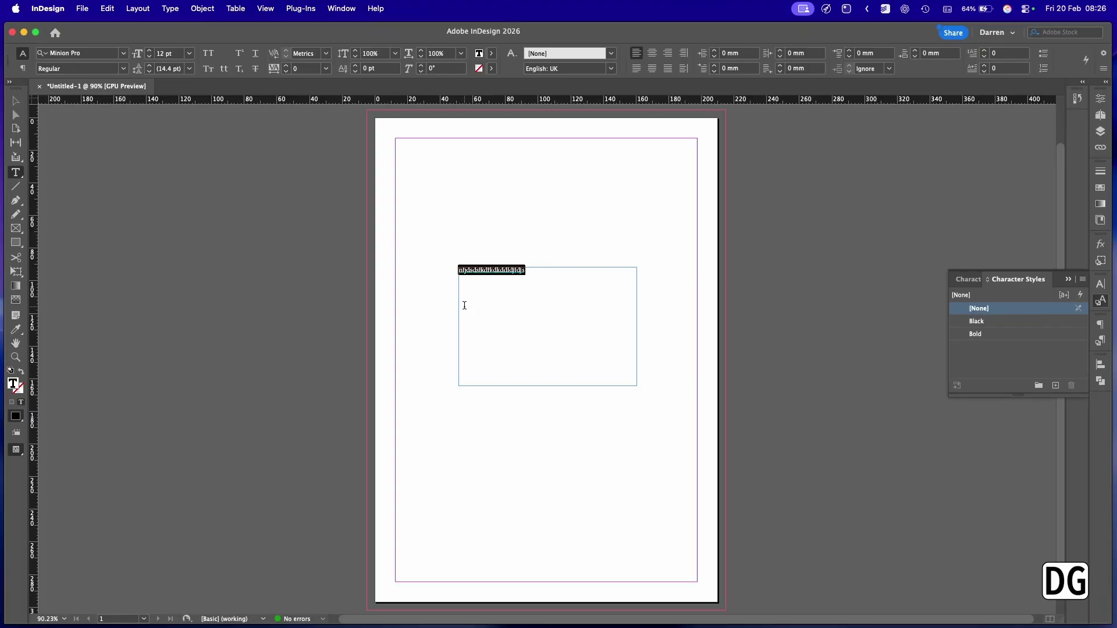
left_click(976, 333)
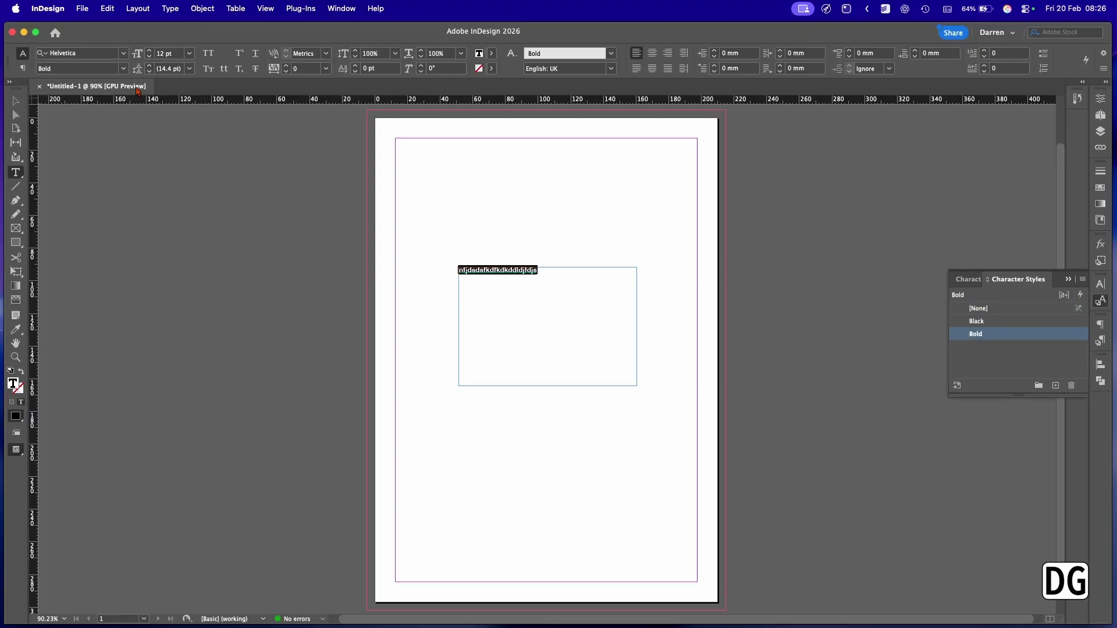
left_click(16, 101)
key("BackSpace")
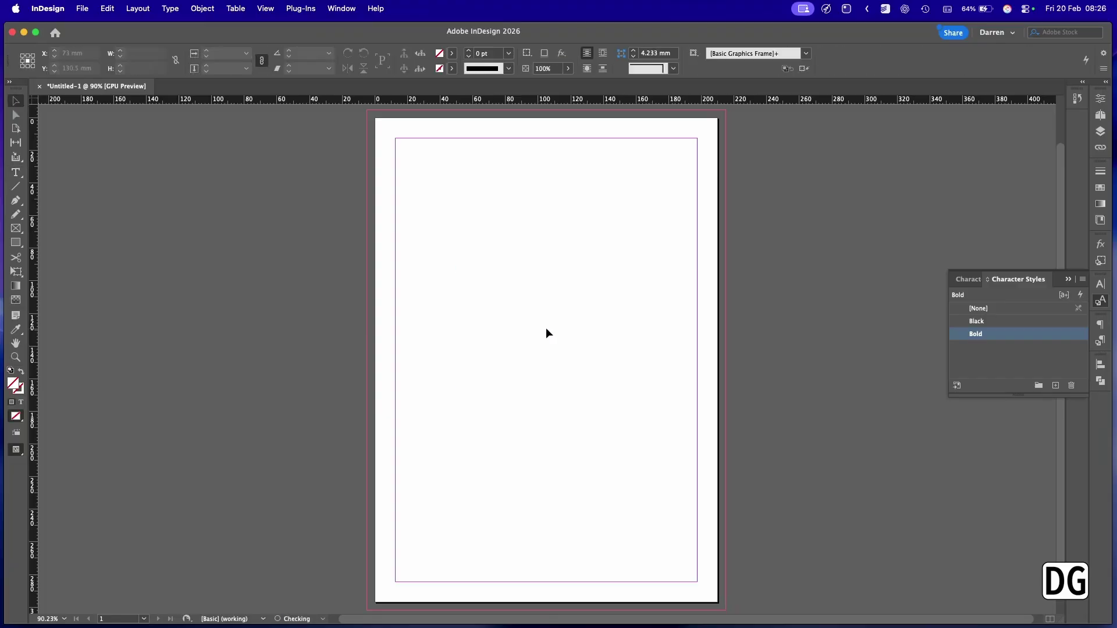
Create a new paragraph style named Body with the font style set to Regular.
left_click(1104, 343)
left_click(167, 8)
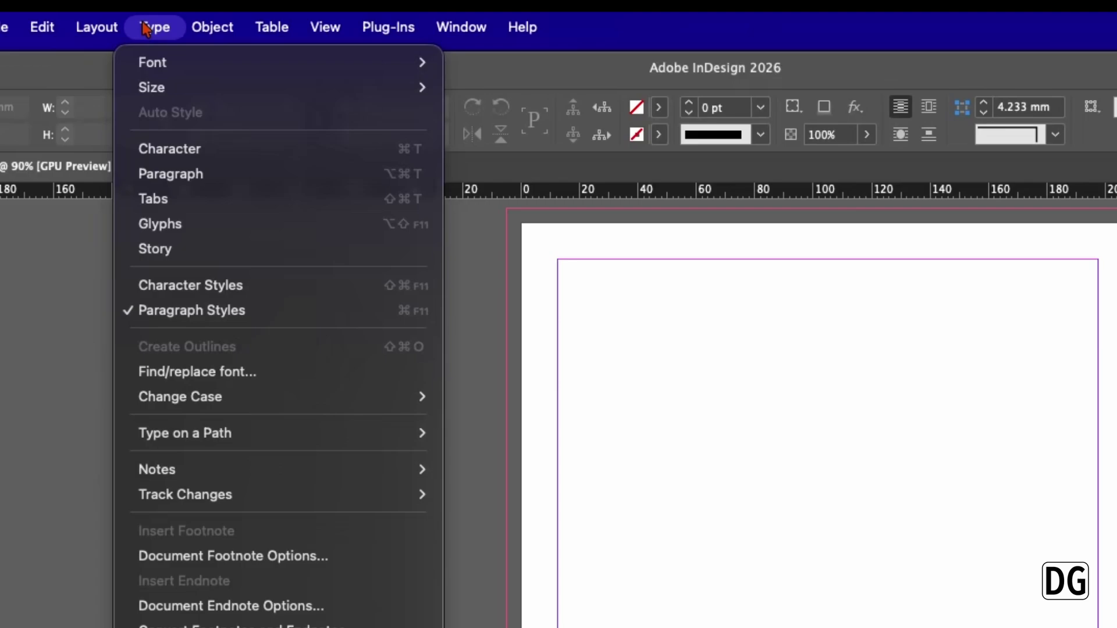
left_click(191, 310)
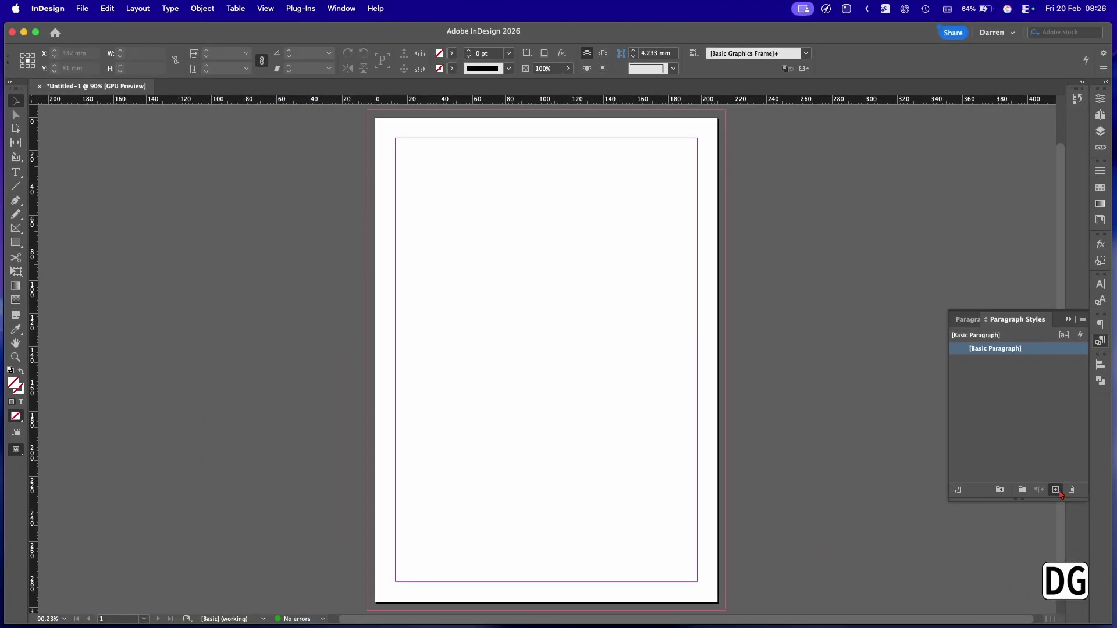
left_click(1055, 489)
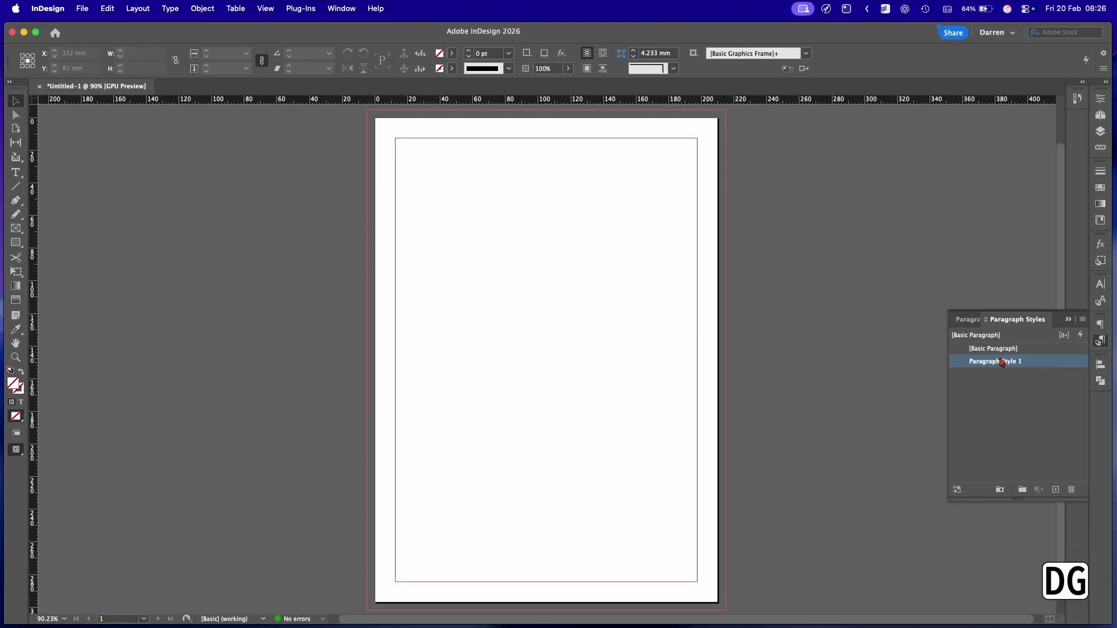
double_click(1002, 362)
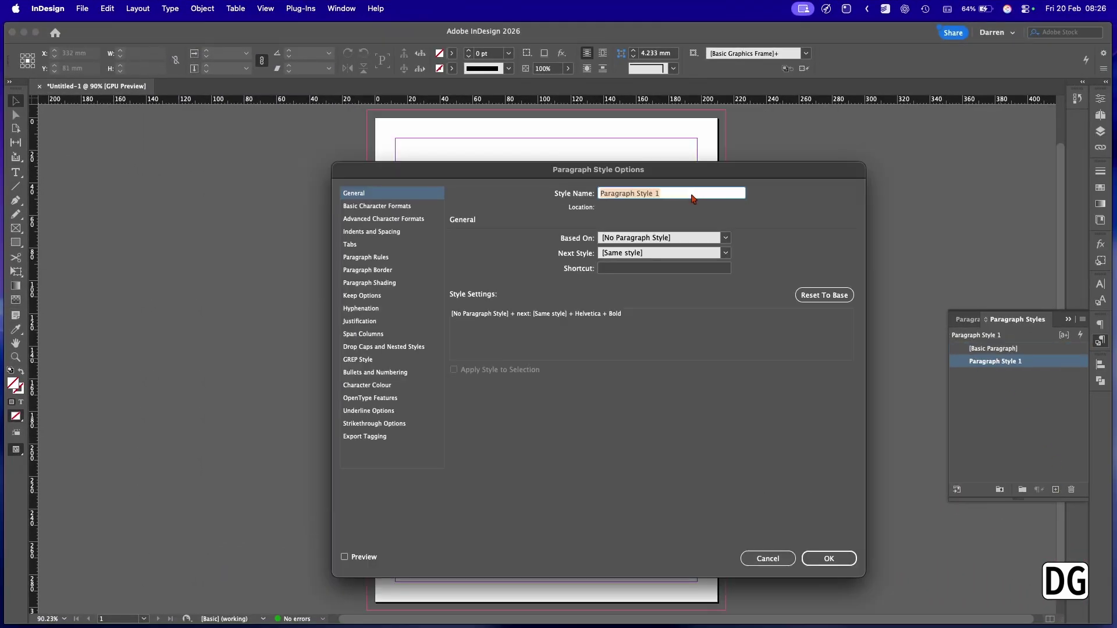
type("Body")
left_click(377, 206)
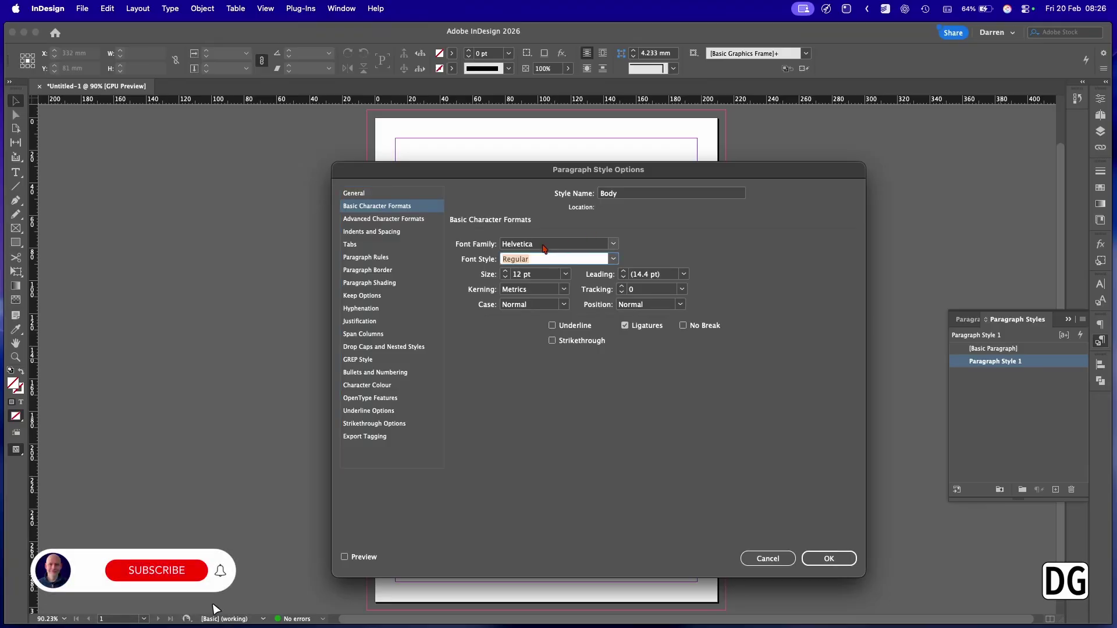
Look through the Body style's indents and spacing, paragraph rules, paragraph shading and hyphenation settings.
left_click(387, 236)
key("Down")
key("Down")
key("Down")
key("Down")
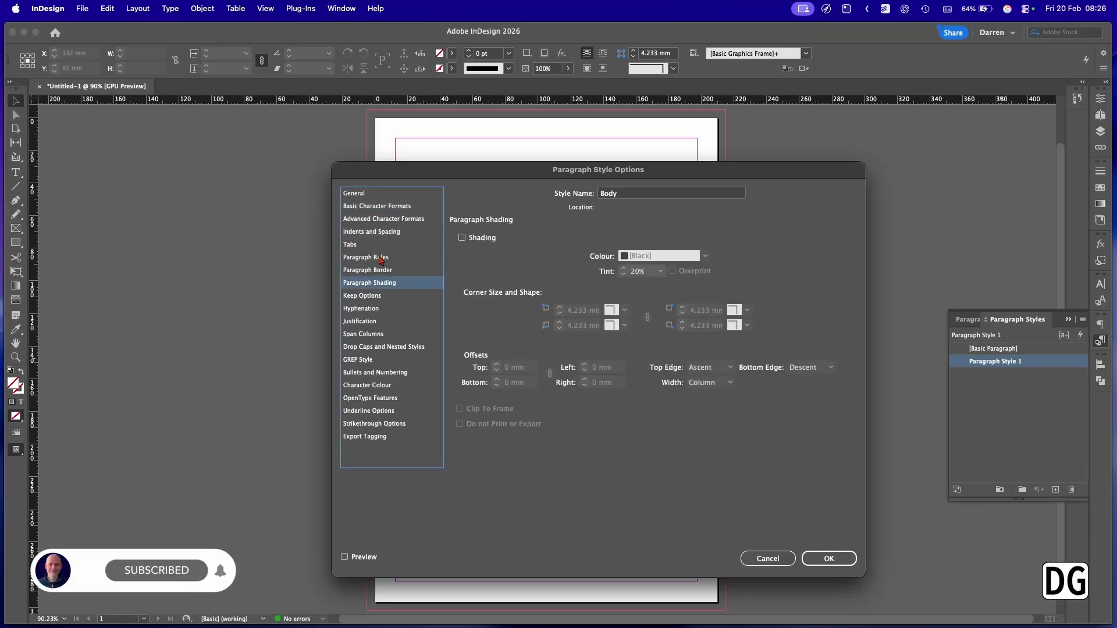
key("Up")
key("Up")
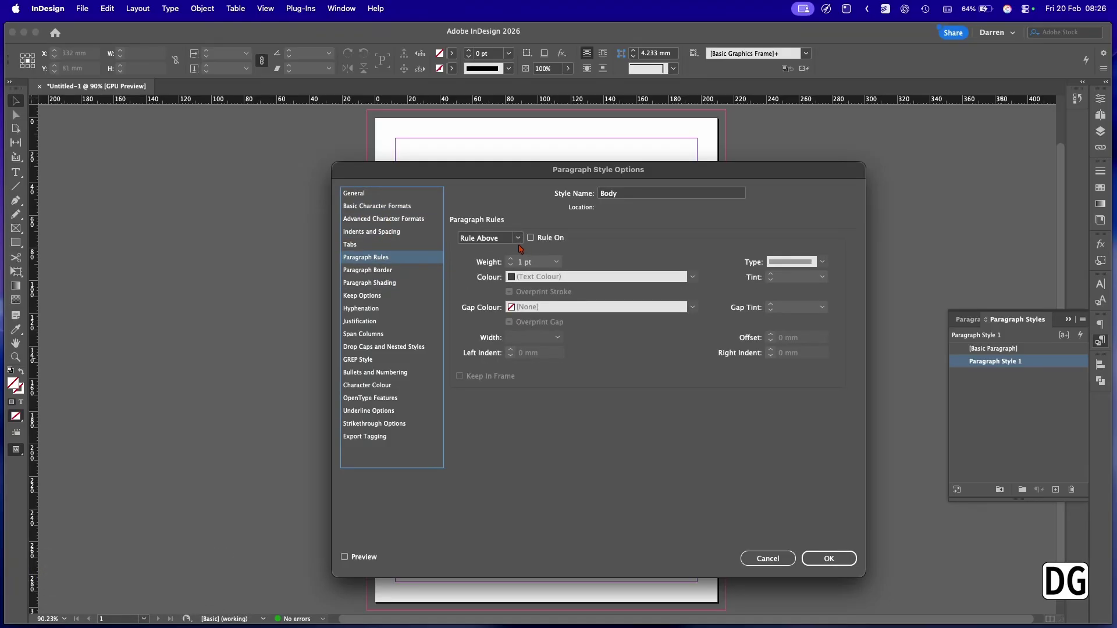
left_click(396, 308)
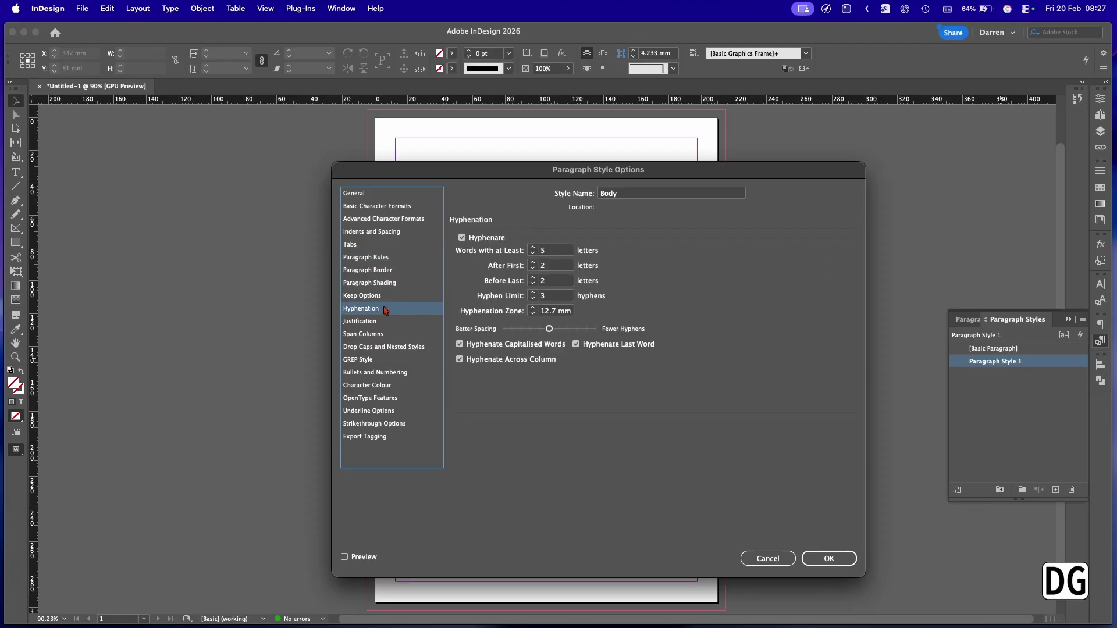
left_click(391, 283)
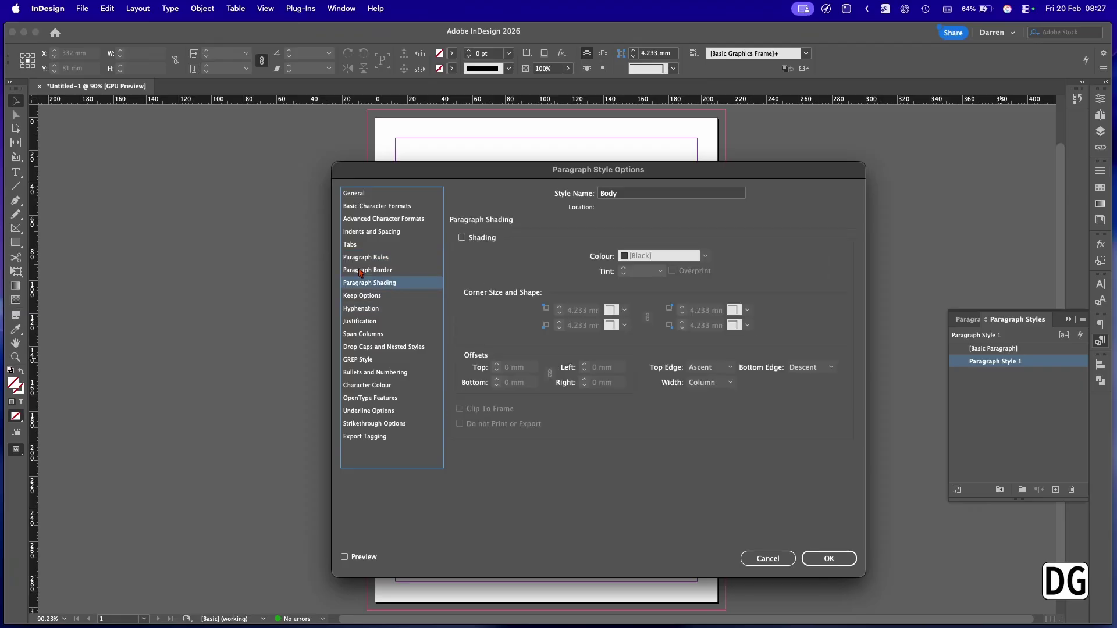
Set the Body style's character colour to C=100 M=50 Y=0 K=0, keep [Same style] as its next style, and save it.
left_click(386, 387)
left_click(535, 296)
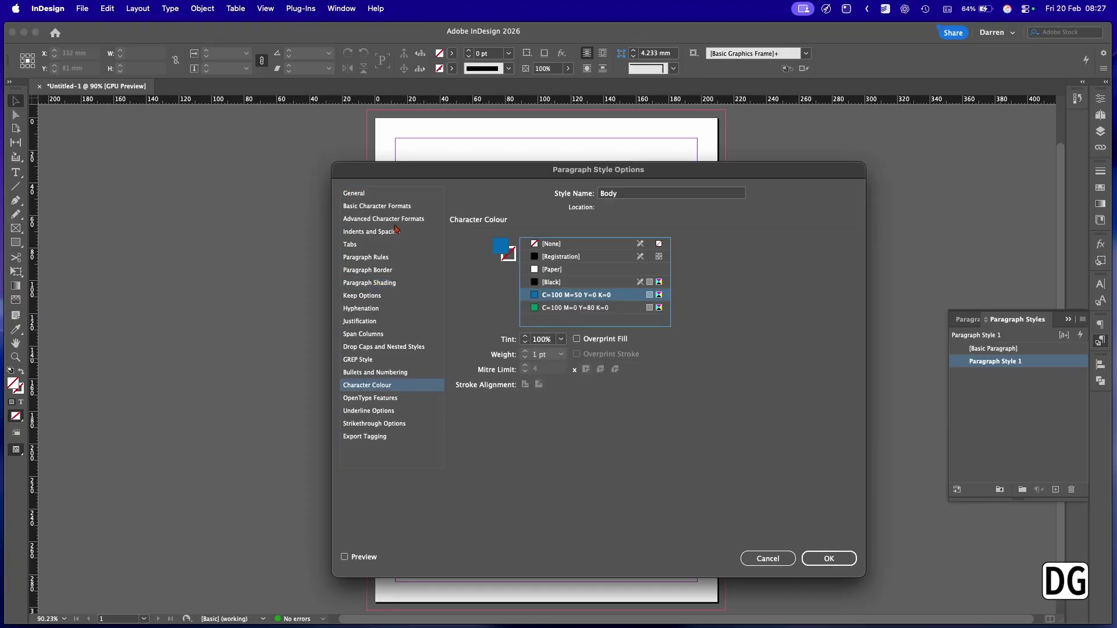
left_click(378, 196)
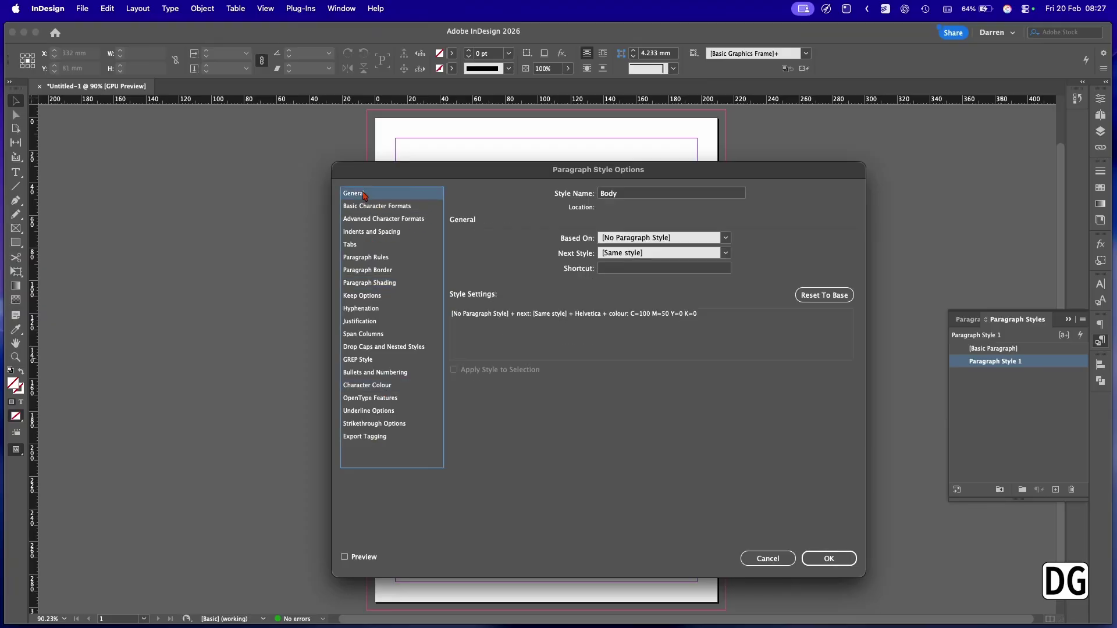
left_click(726, 254)
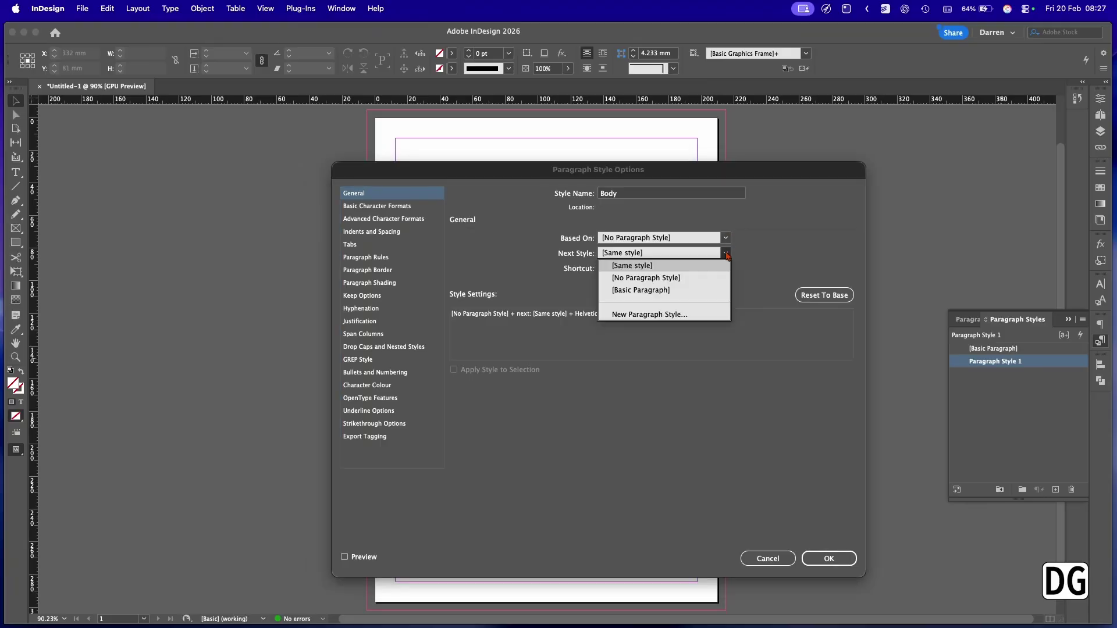
left_click(785, 245)
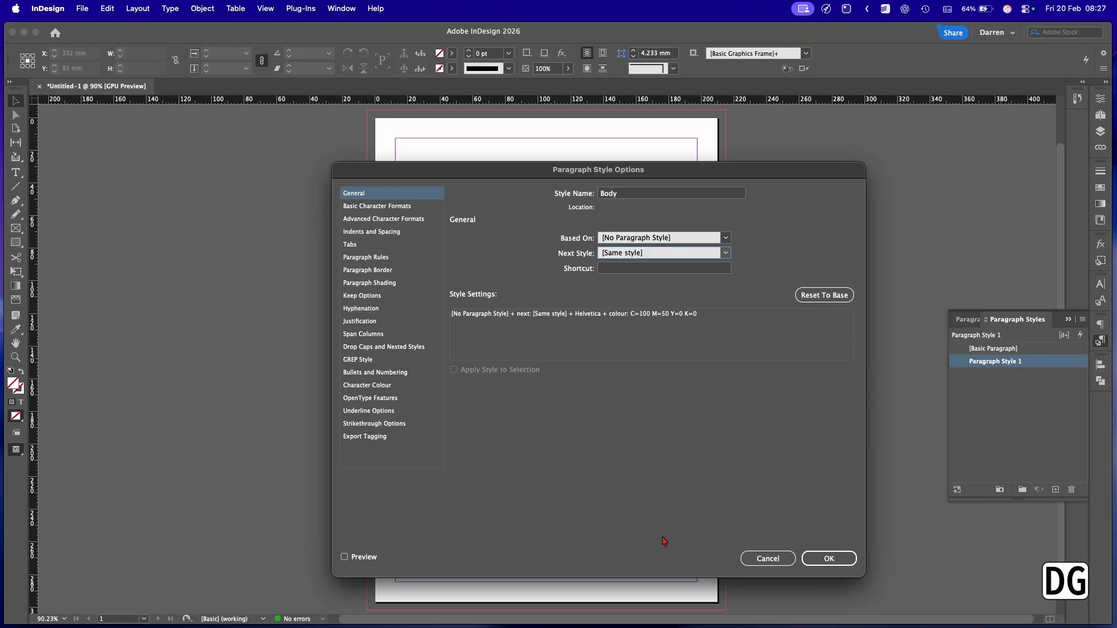
left_click(829, 558)
Draw a text frame on the page, enter fodskfdkfdkfdsffdsfdfdlsfdkfkfddjfjk, and set that text's character style to [None].
key("t")
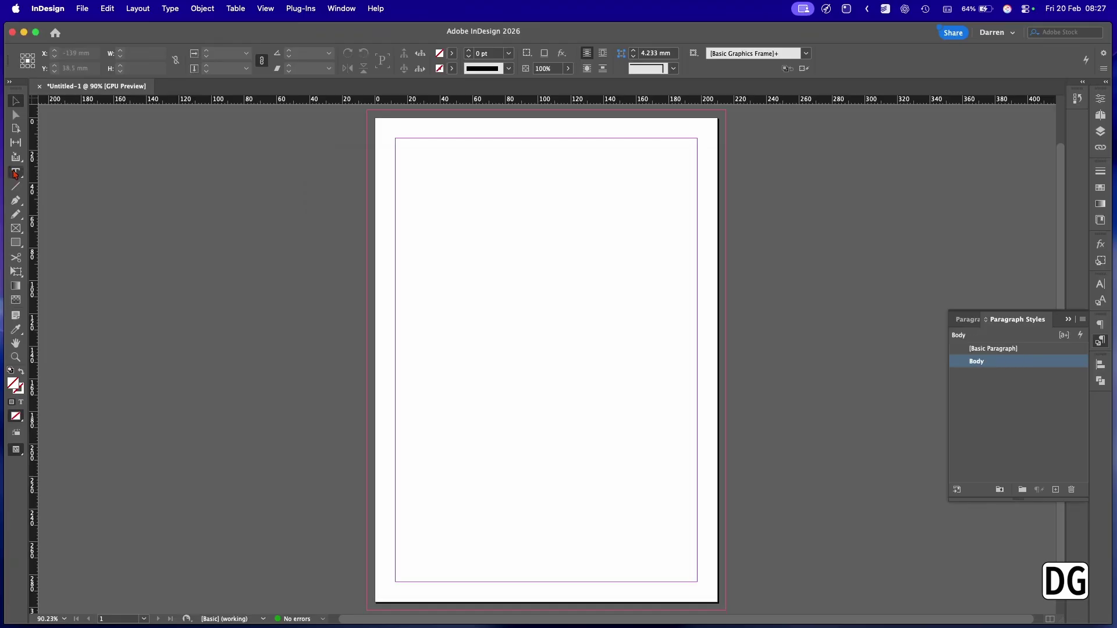
left_click_drag(427, 210, 638, 365)
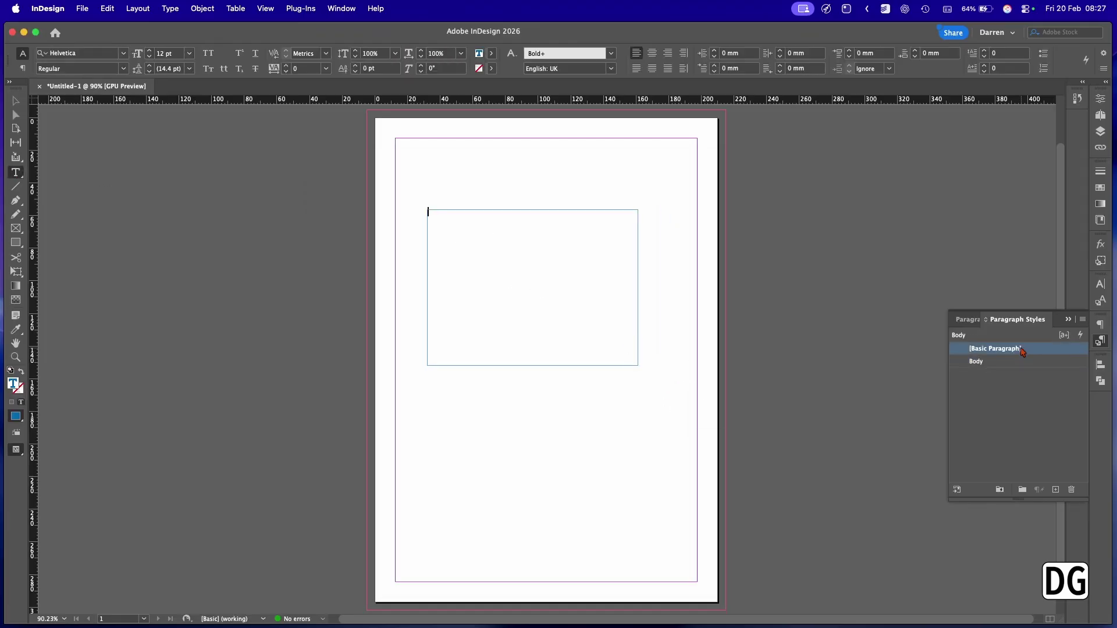
type("fodskfdkfdkfdsffdsfdfdlsfdkfkfddjfjk")
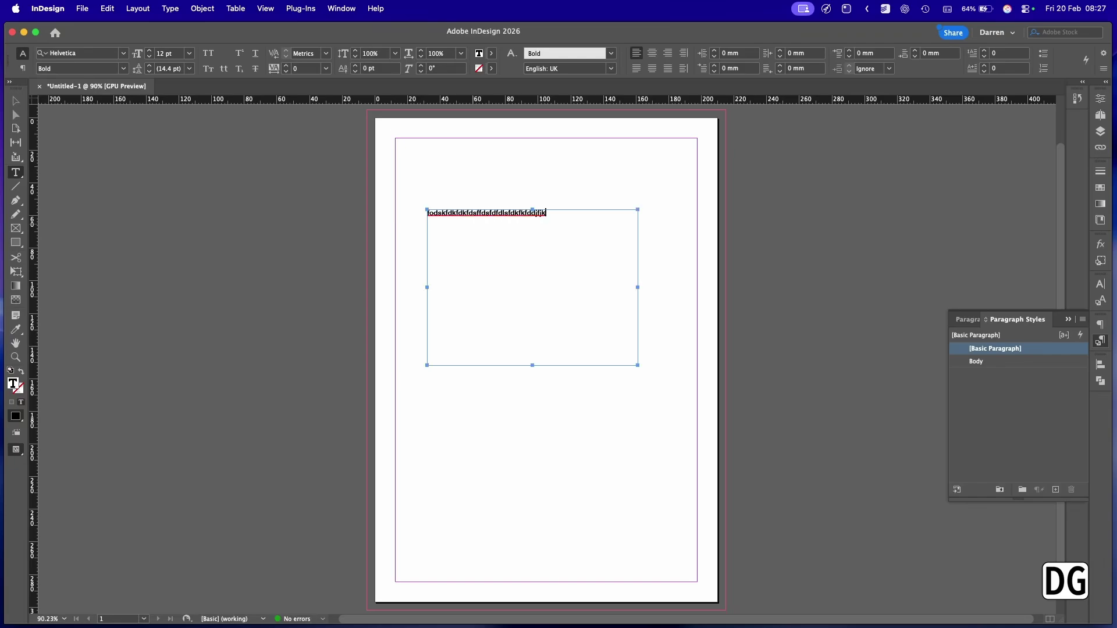
double_click(544, 212)
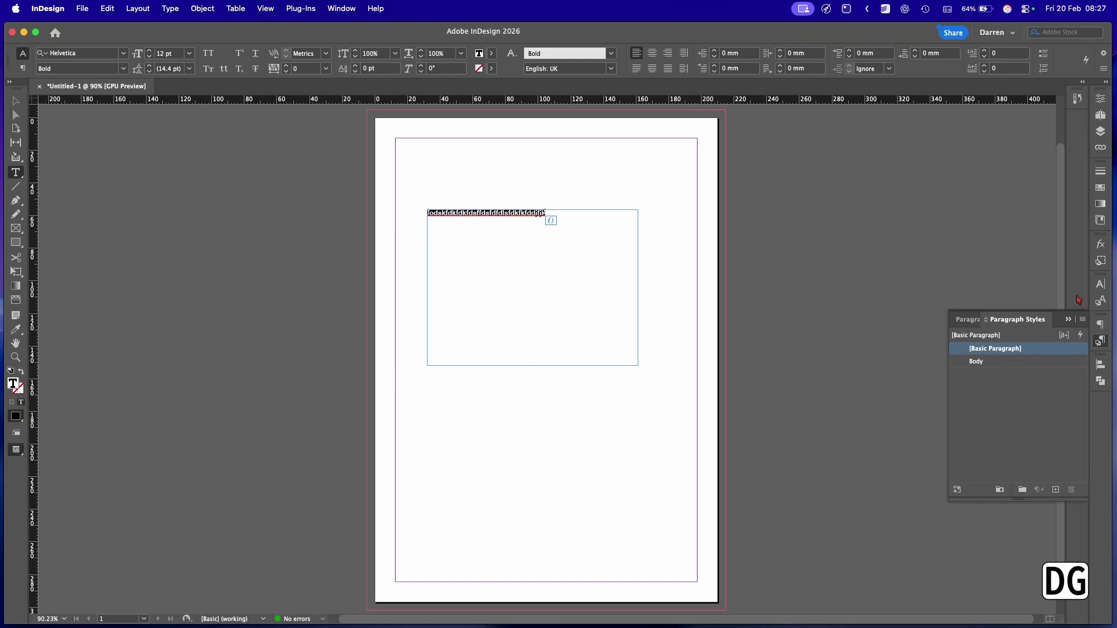
left_click(1101, 301)
left_click(993, 310)
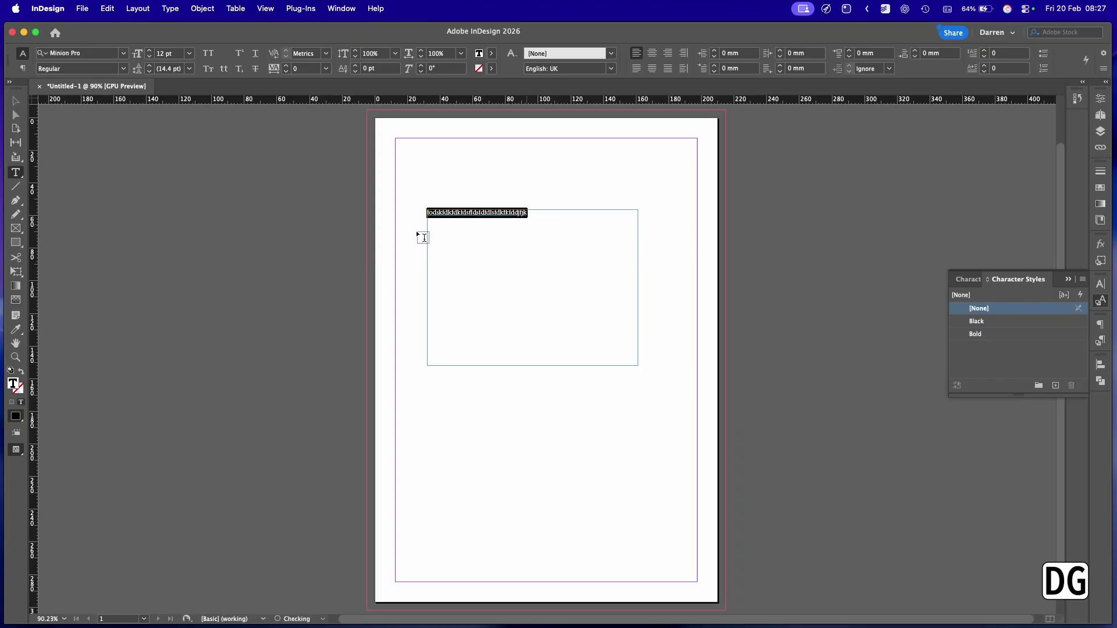
Replace the sample text with two paragraphs: fjdbfjkdfjfdajdfdjckcjkdjkdjdkjkdsjkdjds and dffhkjfhjkhfkjdhfjkdhfjkdshfkdjsfhjs.
key("BackSpace")
type("fjdbfjkdfjfdajdfdjckcjkdjkdjdkjkdsjkdjds")
key("Return")
type("dffhkjfhjkhfkjdhfjkdhfjkdshfkdjsfhjs")
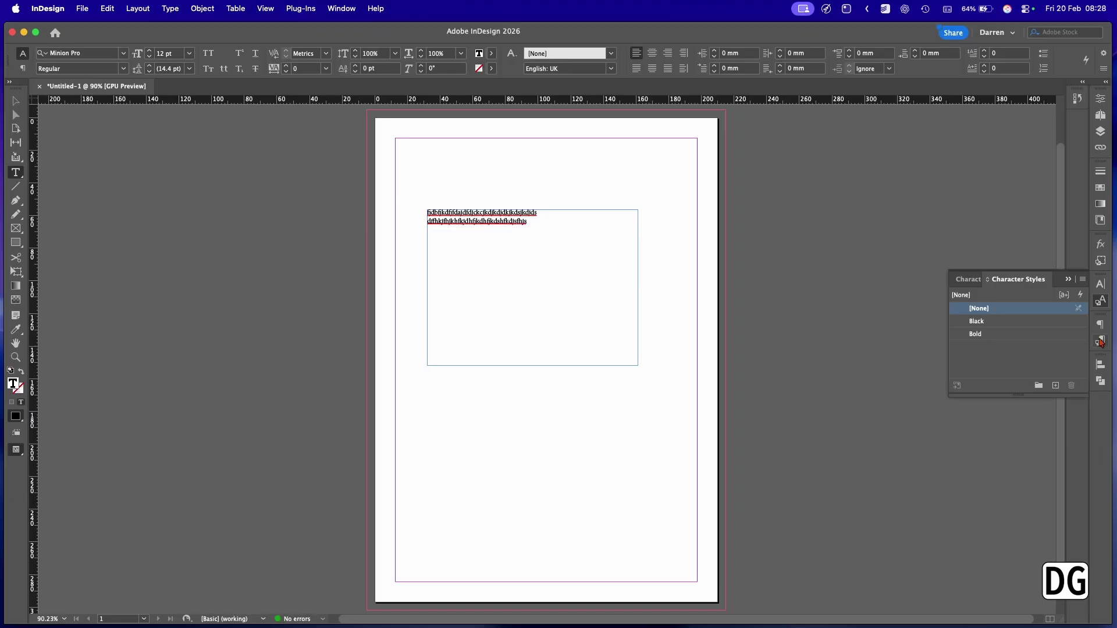
Apply the Body paragraph style to the second paragraph of the sample text.
left_click(1101, 343)
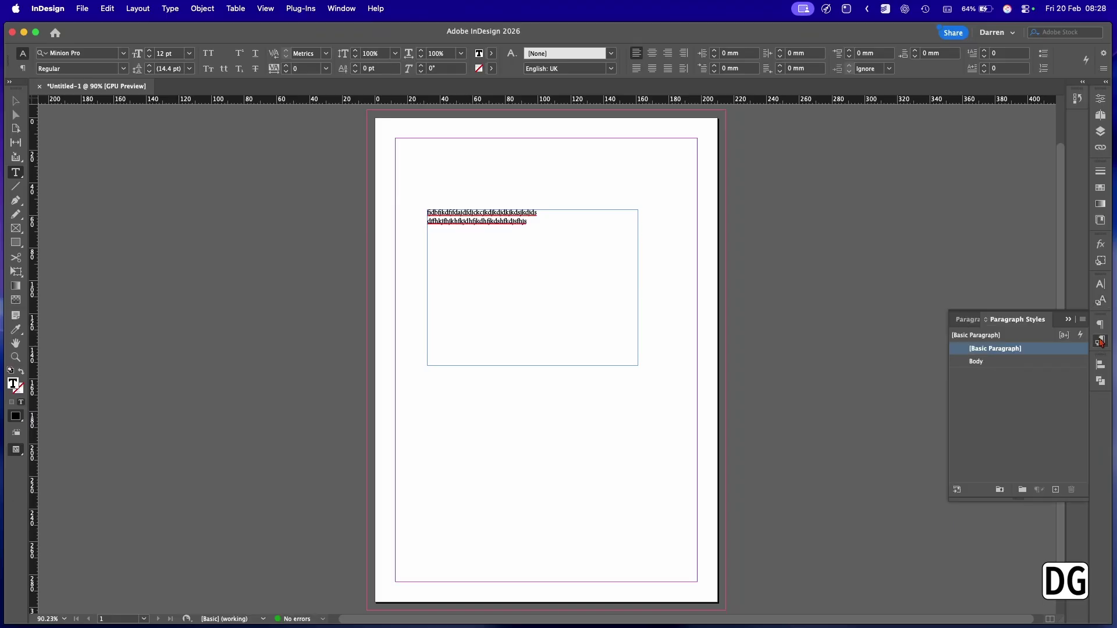
left_click(977, 363)
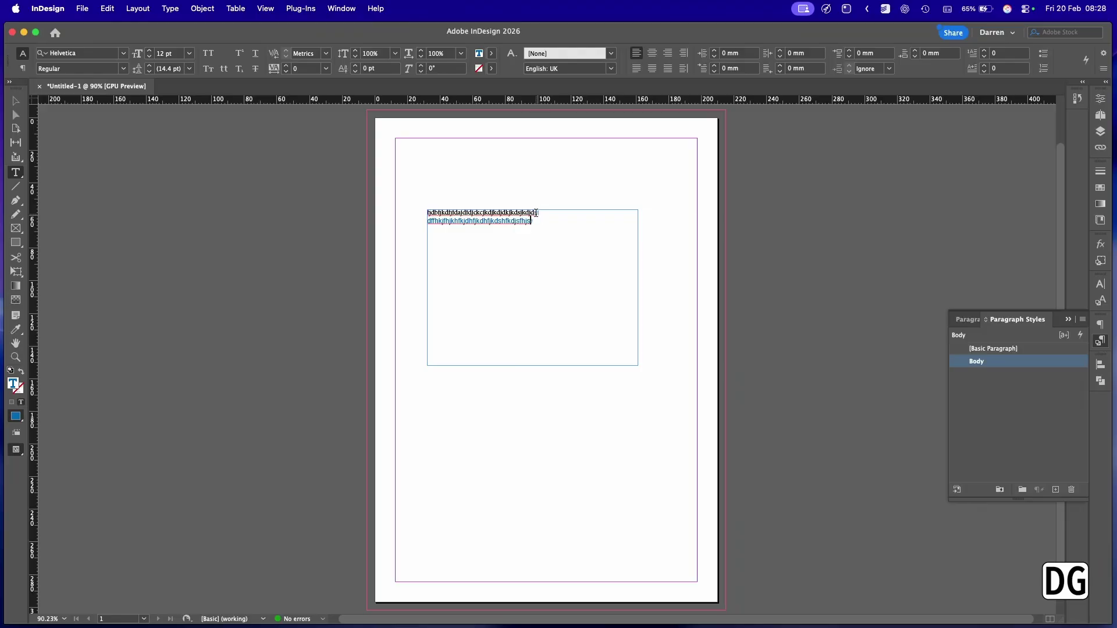
key("super+equal")
key("super+equal")
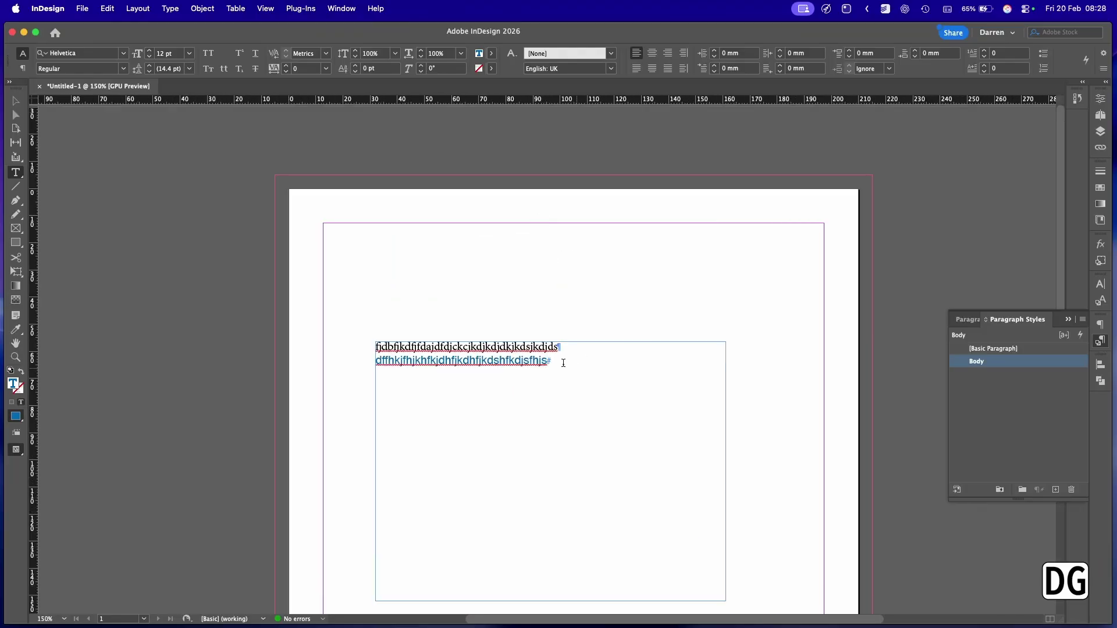
Select text across both sample paragraphs, apply the Body paragraph style to them, and deselect the text.
left_click(558, 348)
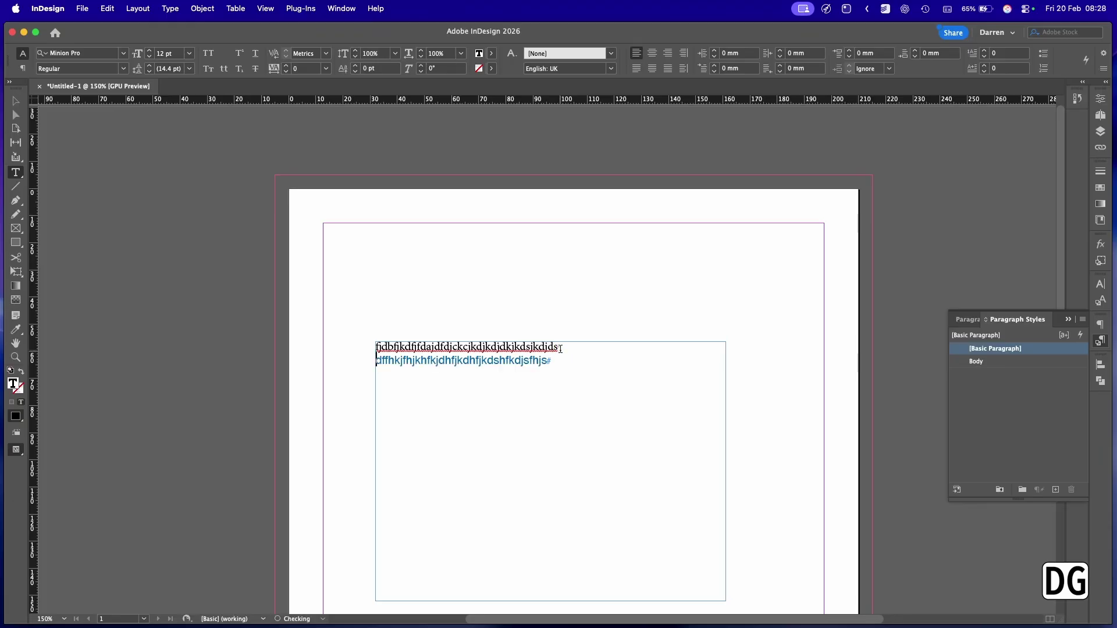
left_click_drag(547, 348, 550, 359)
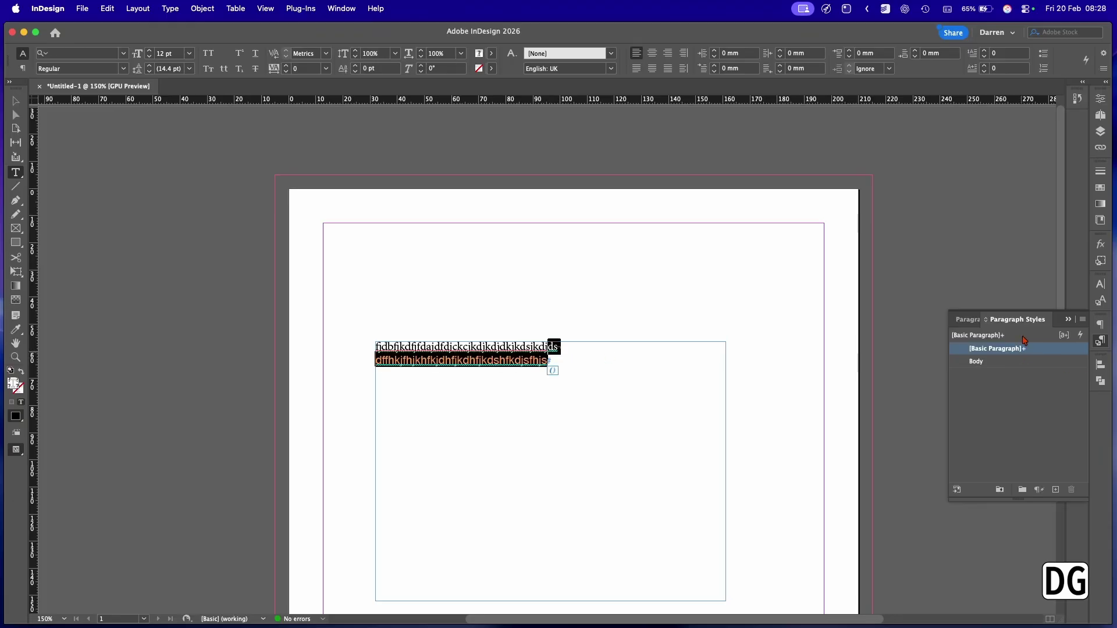
left_click(1024, 361)
key("Escape")
left_click(219, 224)
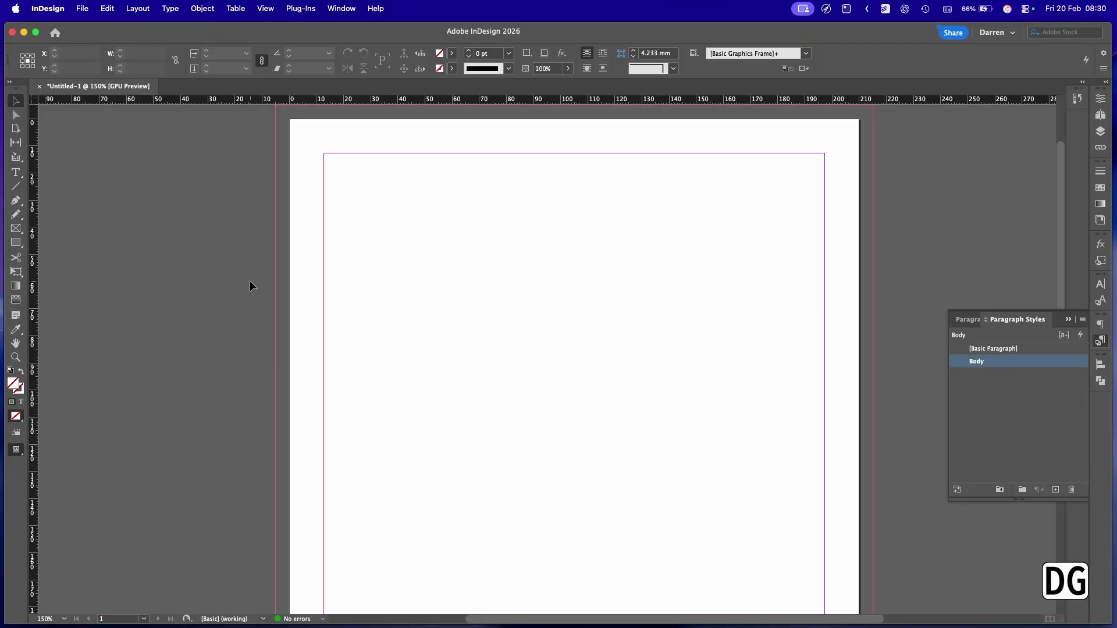
Place the image Cup of coffee sitting on a desk_02.tif in the upper part of the page and check its link.
key("super+d")
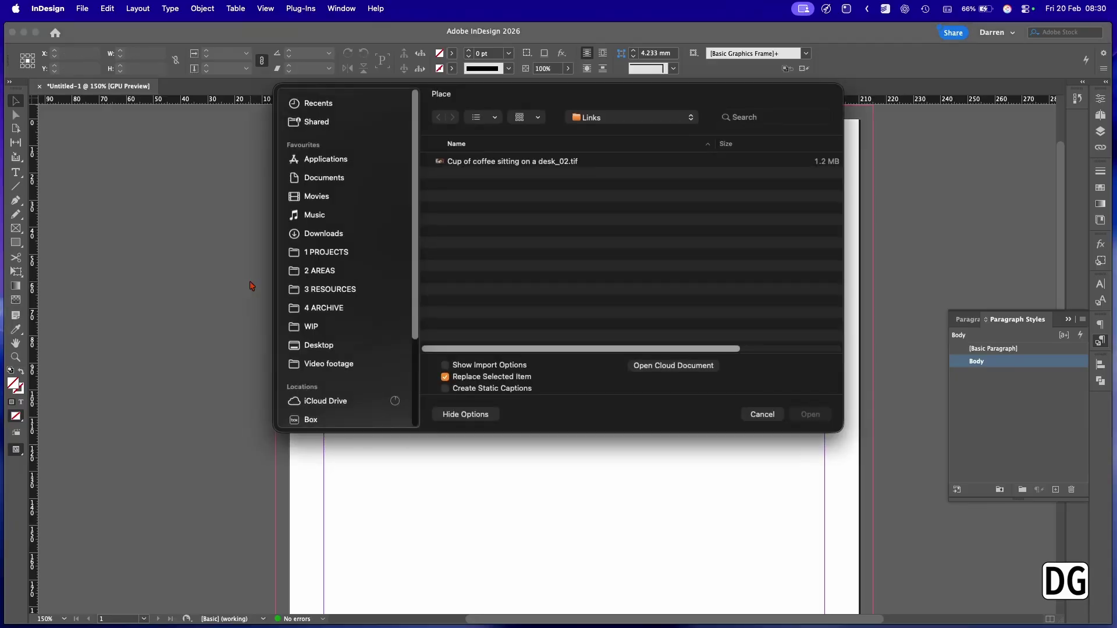
left_click(502, 163)
key("Return")
left_click_drag(369, 210, 735, 486)
left_click(1100, 148)
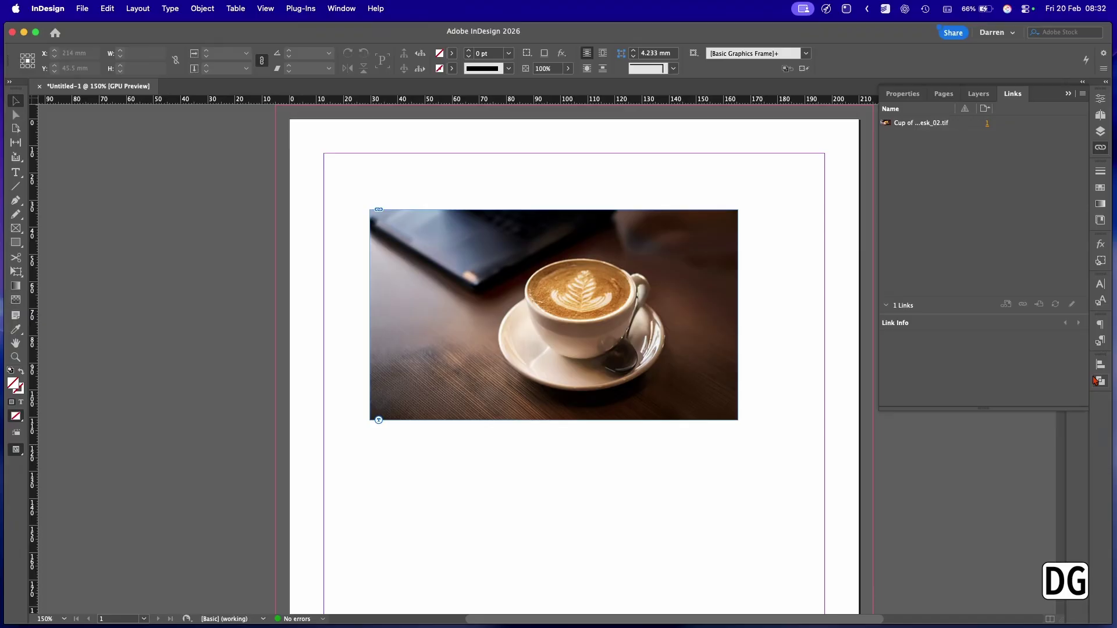
left_click(1095, 380)
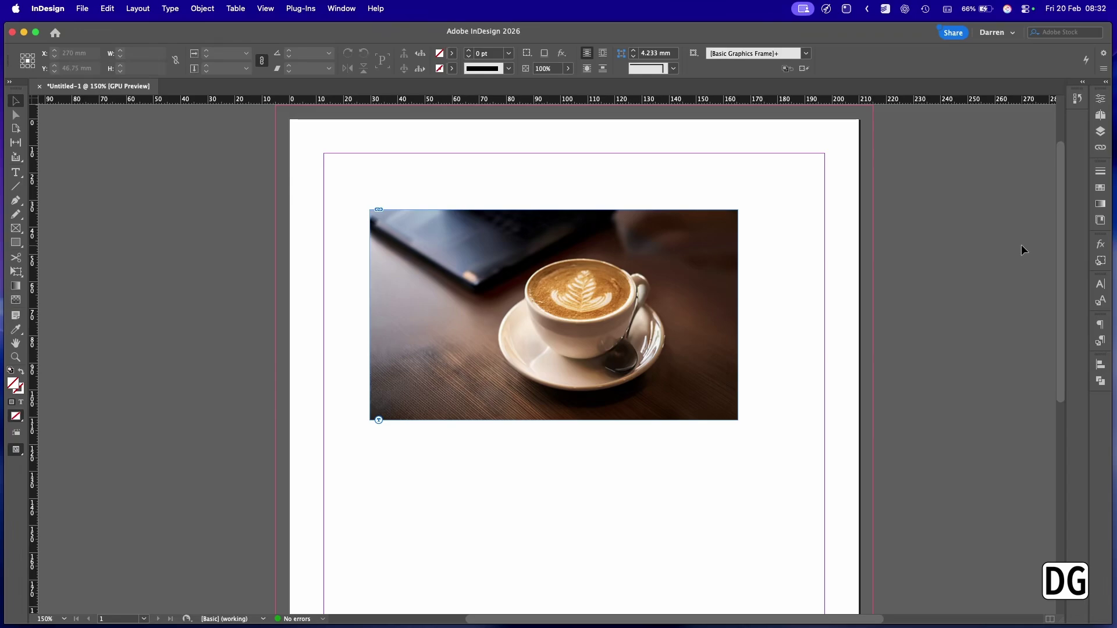
Create a new CMYK process colour swatch with cyan 0, magenta 100, yellow 100 and black 0.
left_click(343, 8)
mouse_move(407, 104)
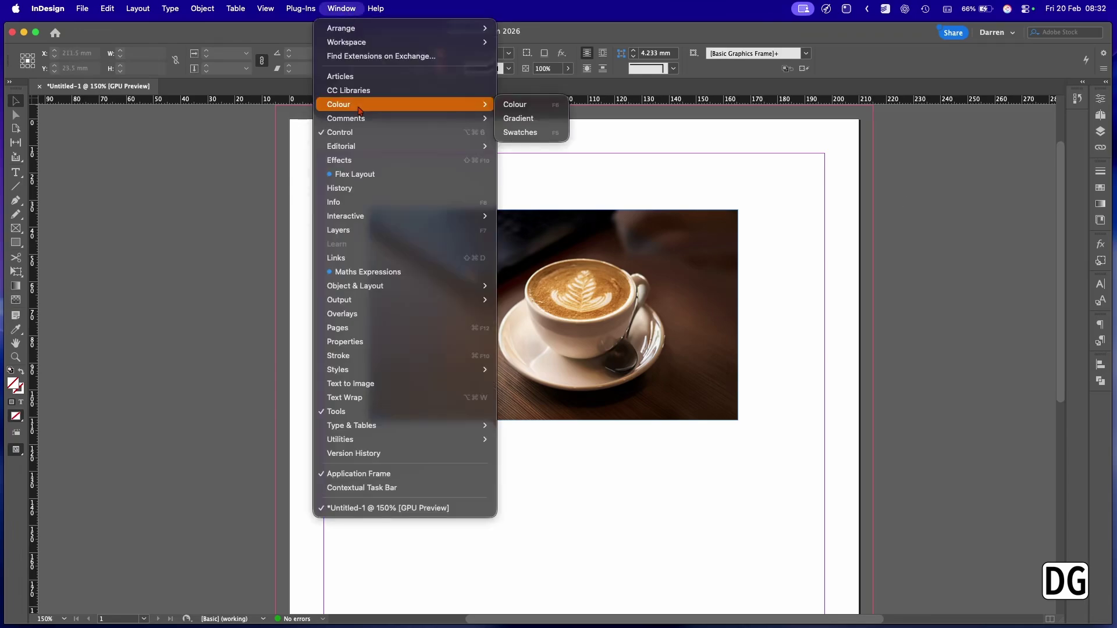
left_click(532, 133)
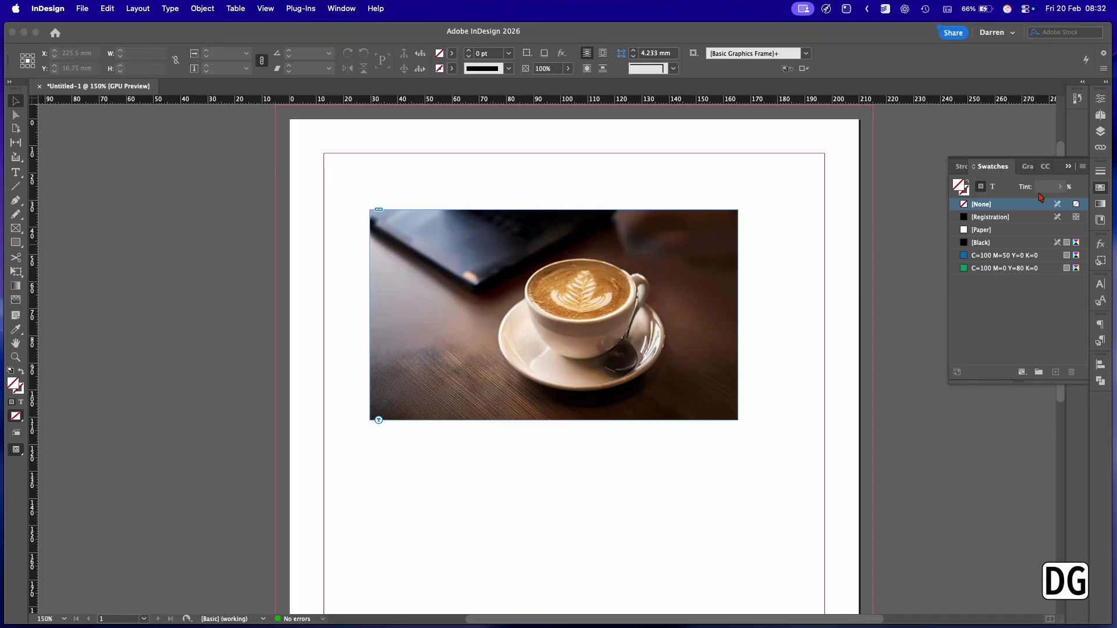
left_click(1082, 166)
left_click(1064, 174)
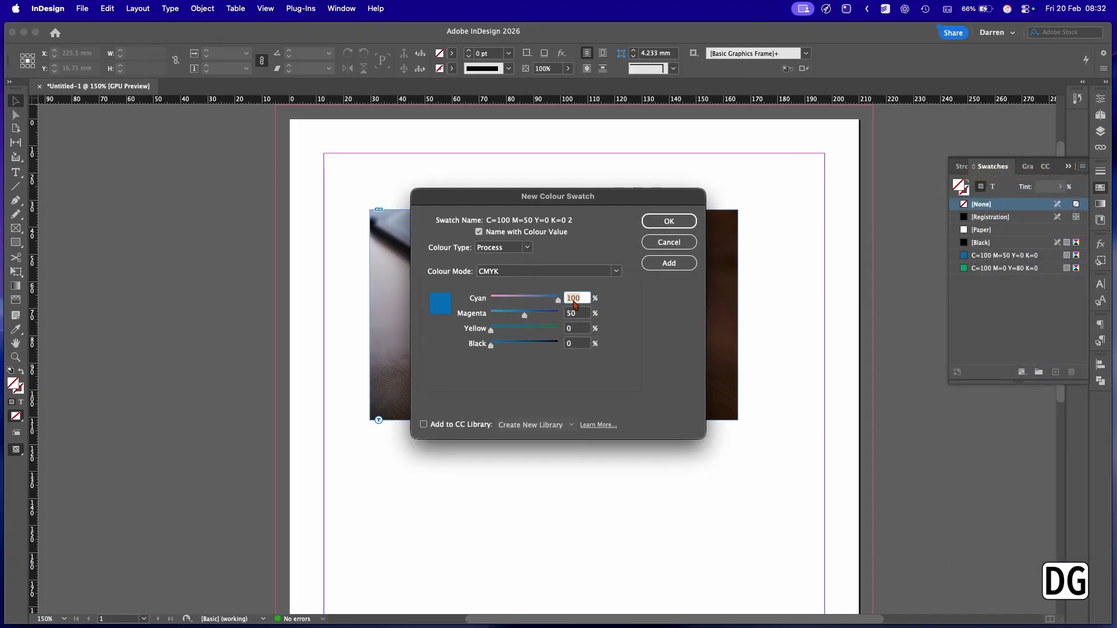
type("0")
key("Tab")
type("100")
key("Tab")
type("110")
key("Return")
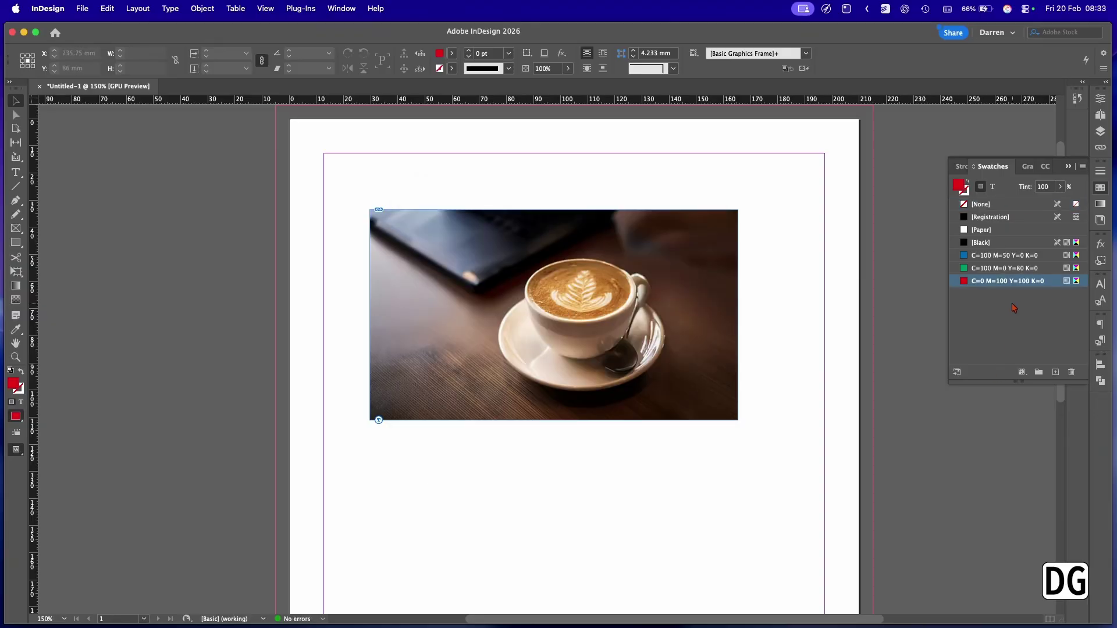
Turn off naming by colour value for the new red swatch and rename it RED.
double_click(969, 282)
left_click(479, 238)
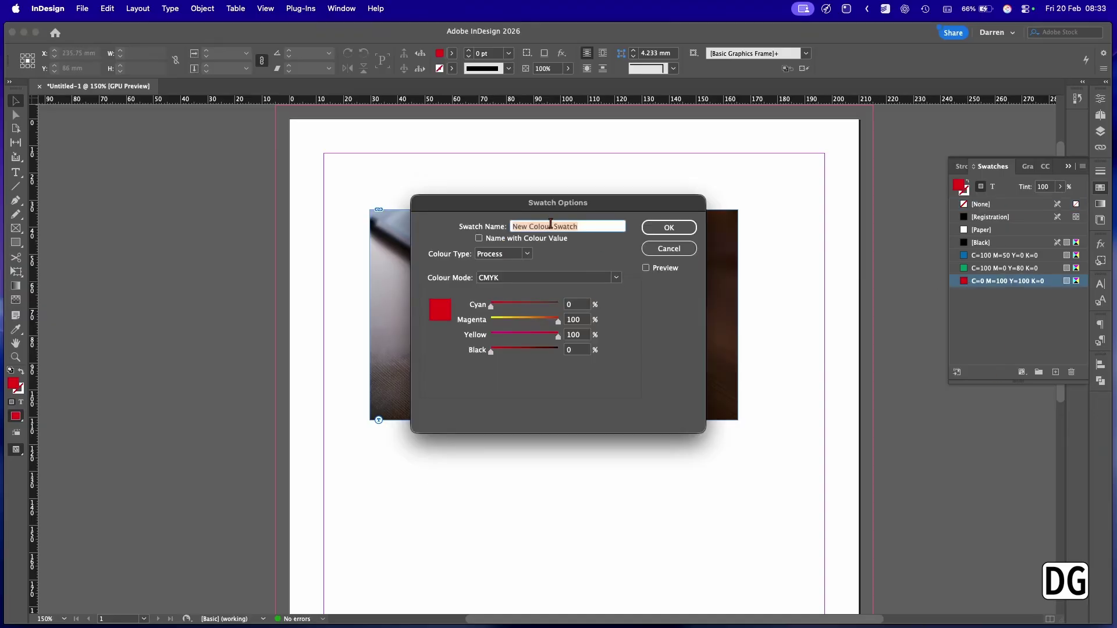
type("RED")
key("Return")
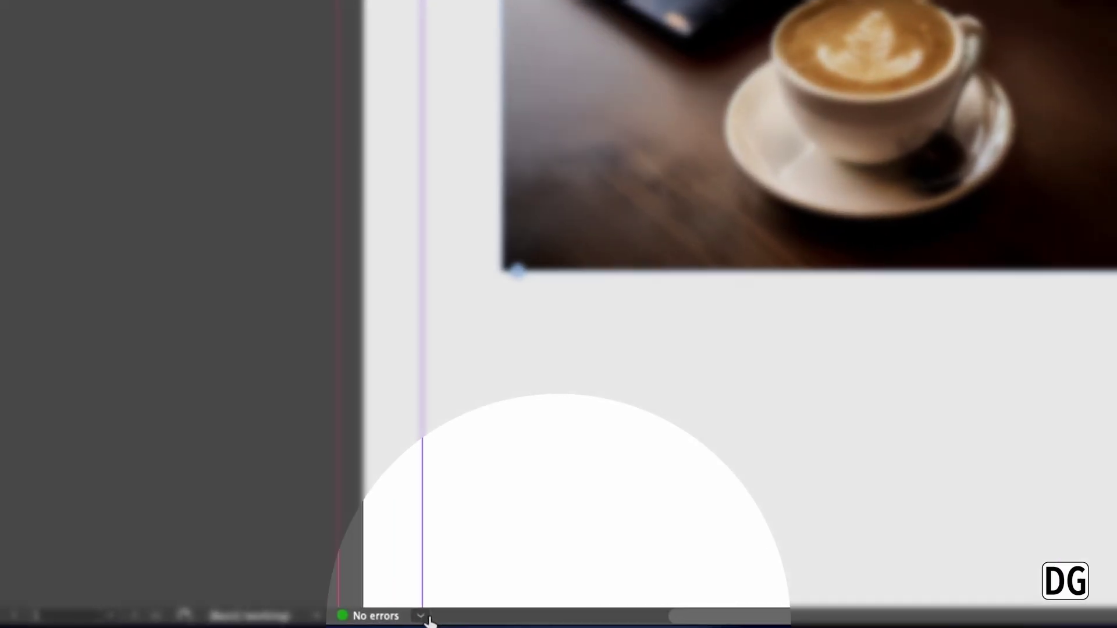
Preflight the document using the Print profile.
left_click(419, 617)
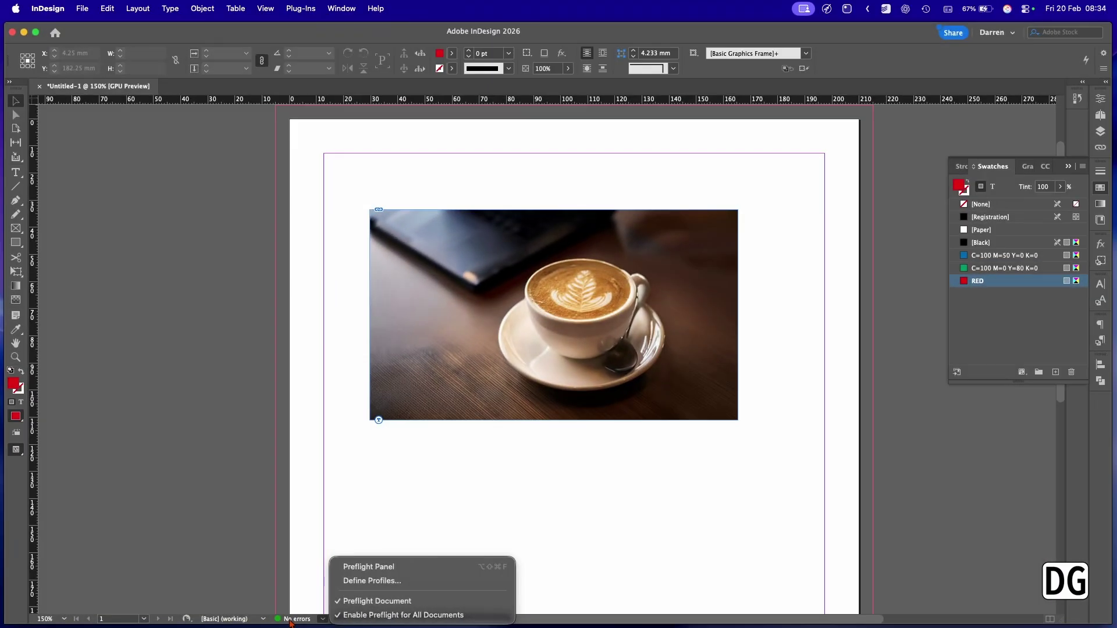
left_click(376, 566)
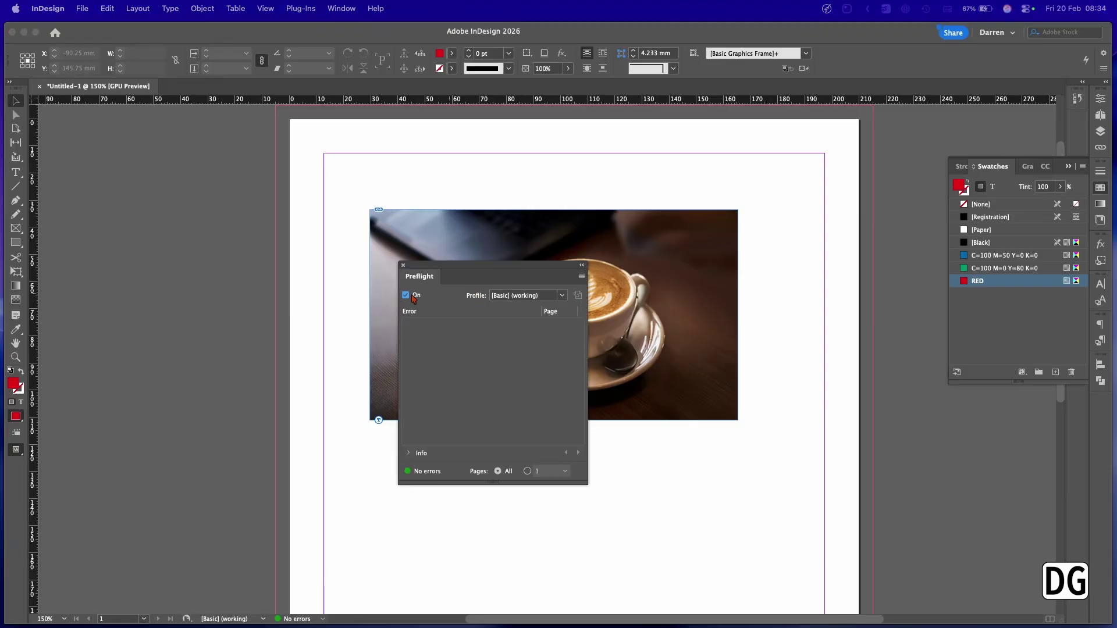
left_click(562, 296)
left_click(527, 336)
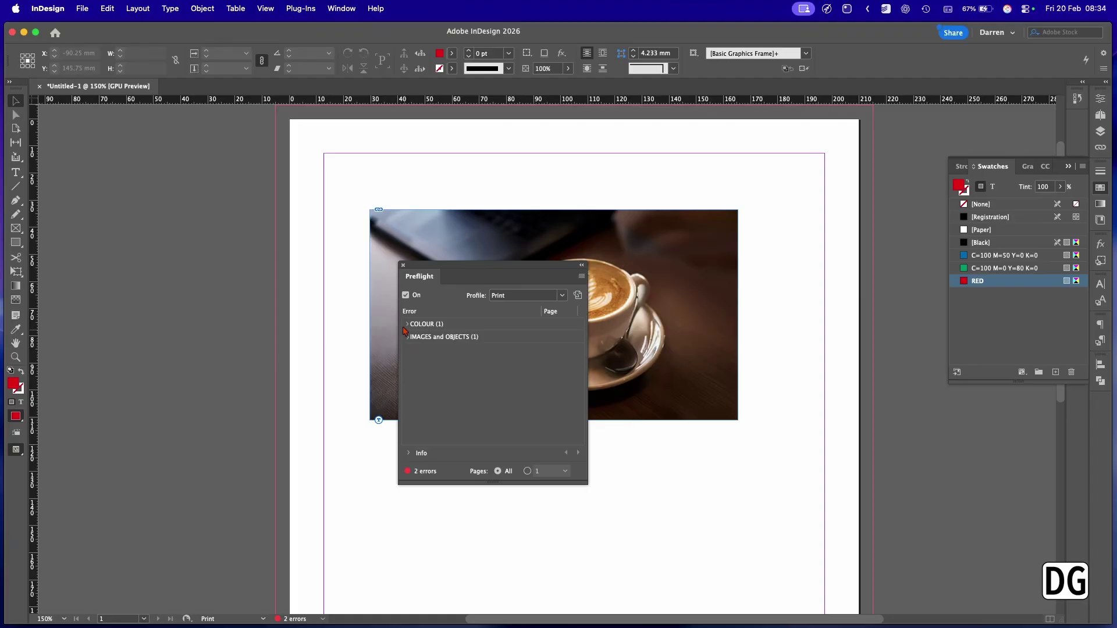
Examine the colour space and image resolution errors reported for the coffee cup image, including the problem details.
left_click(407, 324)
left_click(416, 337)
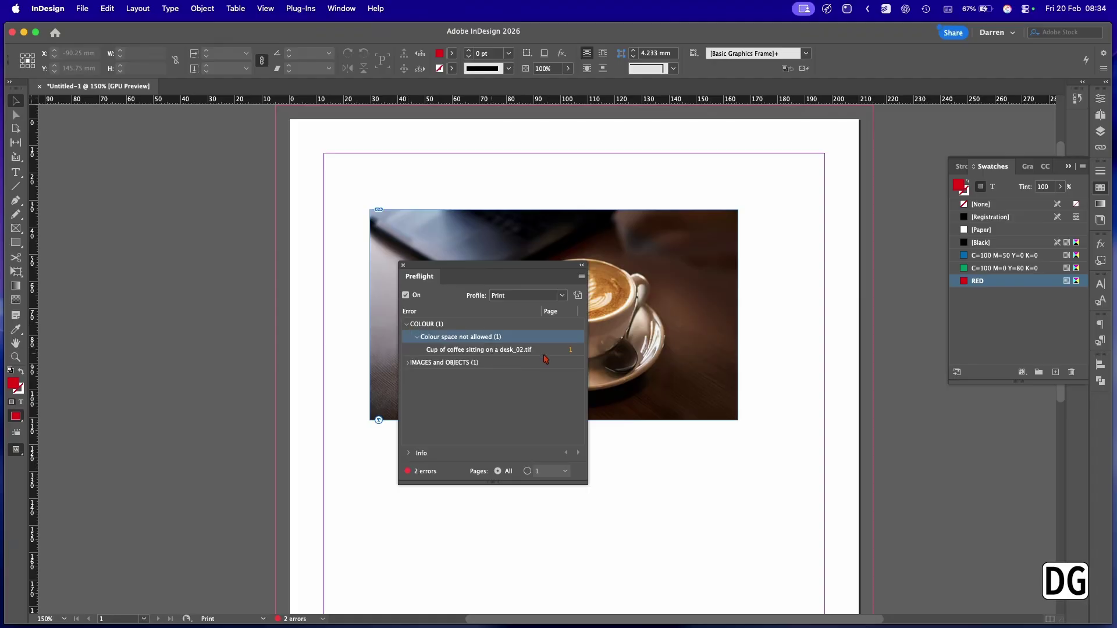
left_click(478, 349)
left_click(406, 362)
left_click(416, 375)
left_click(434, 390)
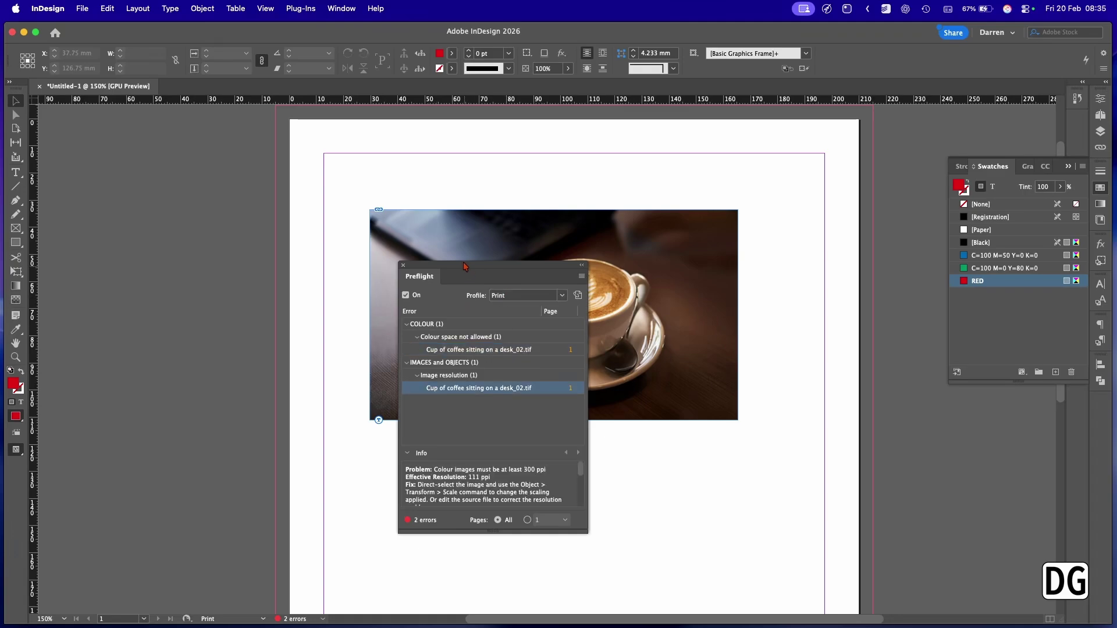
left_click_drag(472, 265, 436, 297)
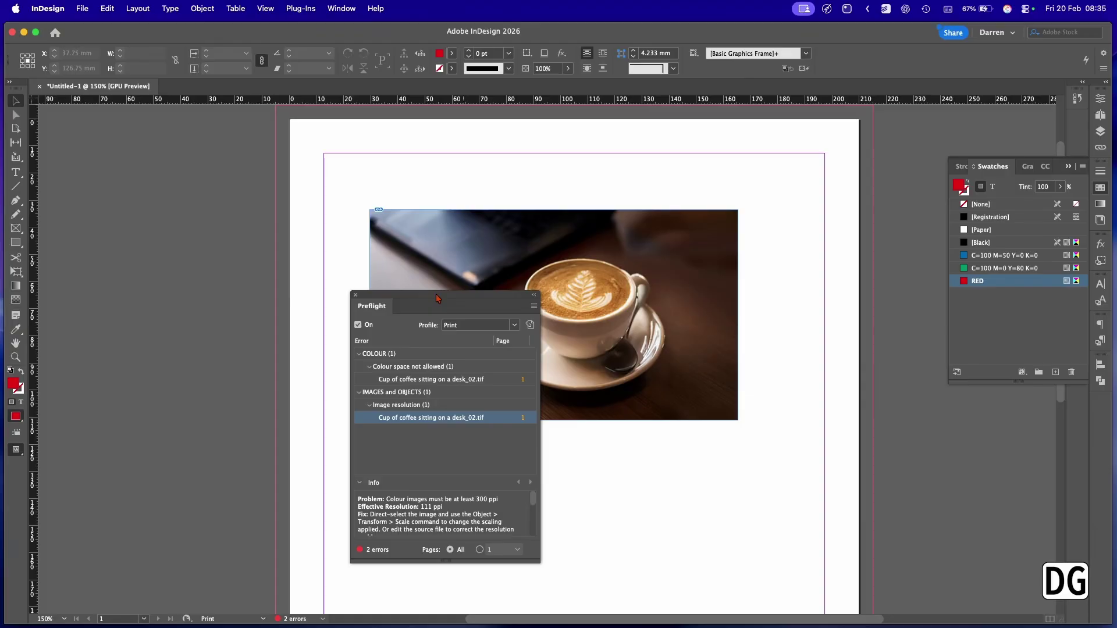
Choose a profile for the document's preflight check and close the Preflight panel.
left_click_drag(436, 298, 410, 309)
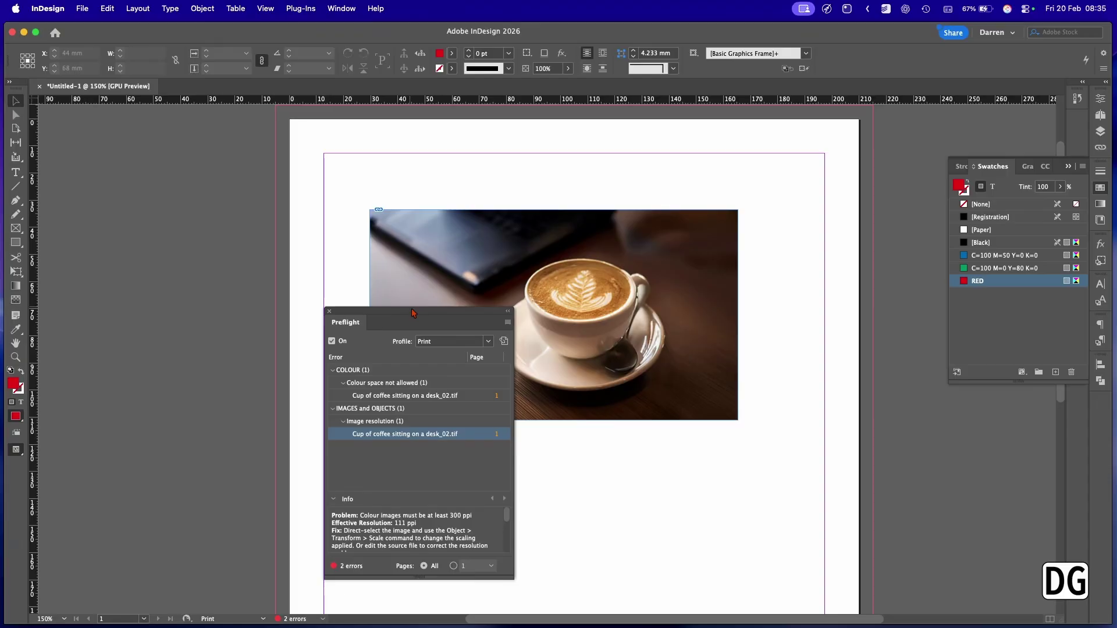
left_click(487, 341)
left_click(456, 354)
left_click(329, 311)
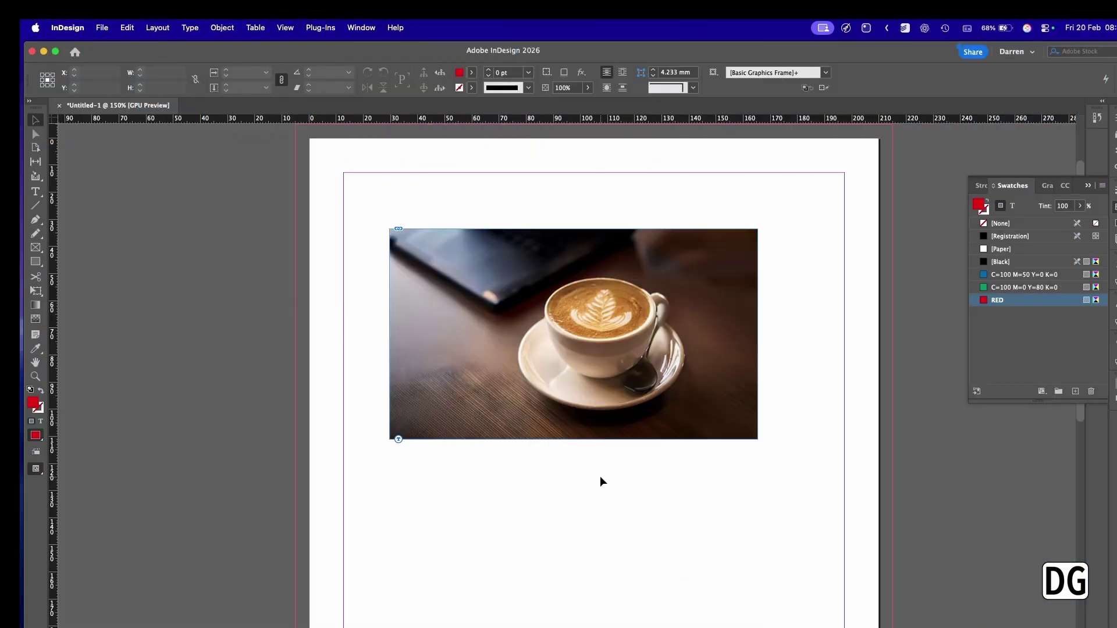
Export the document to the Desktop as a print PDF named Test with the PDF/X-1a:2001 preset.
key("super+e")
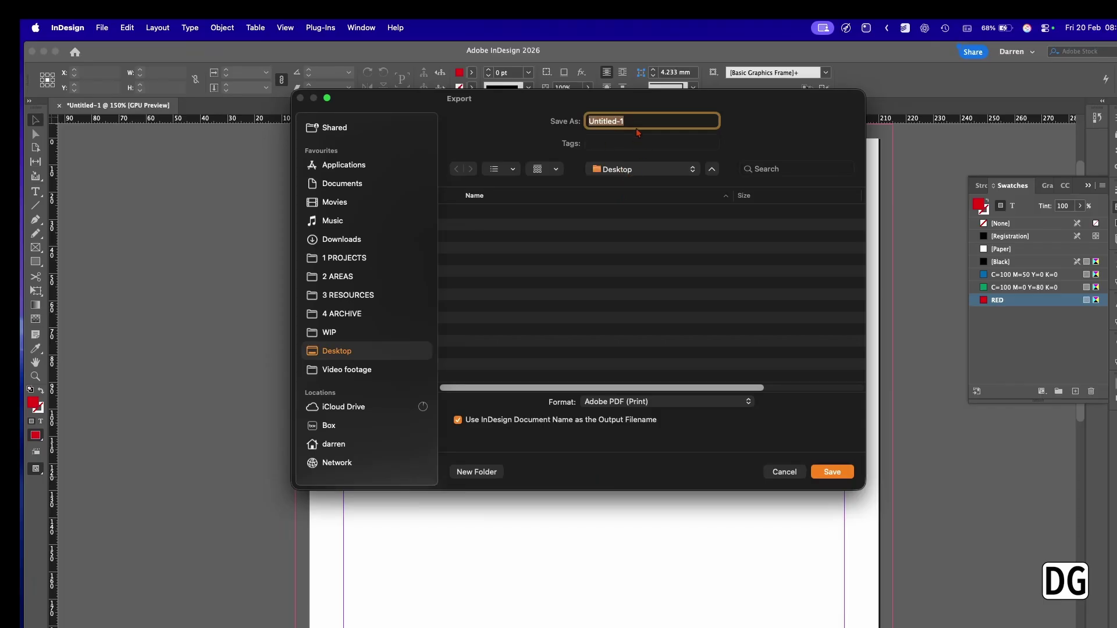
type("Test")
key("Return")
left_click(572, 166)
left_click(494, 189)
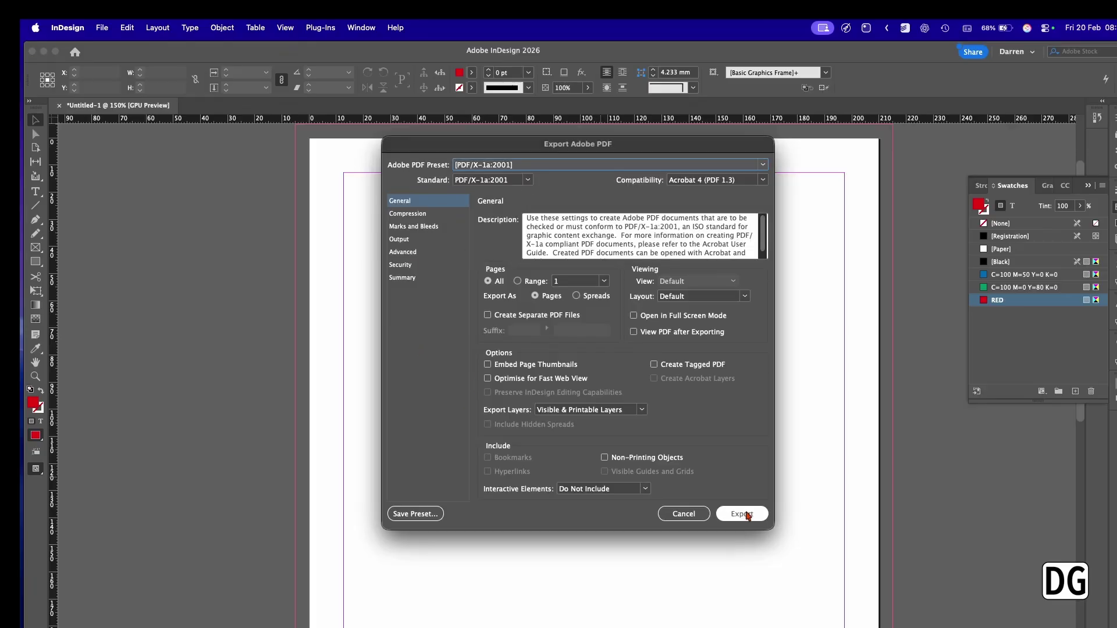
left_click(746, 514)
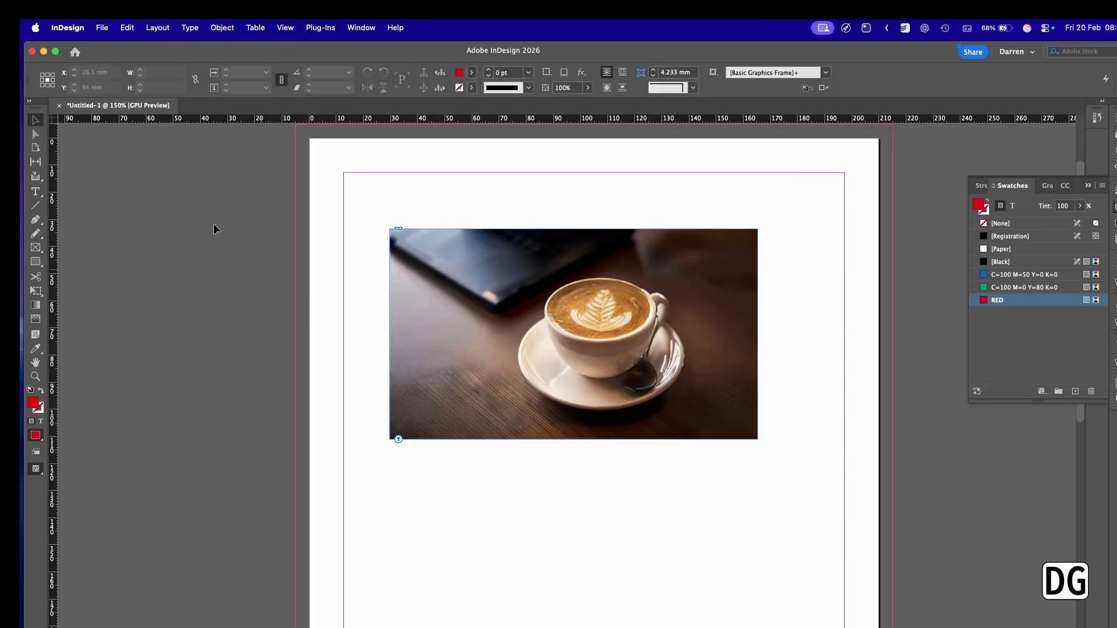
Save the document to the Desktop as an InDesign template named Temp1.
left_click(102, 27)
left_click(122, 152)
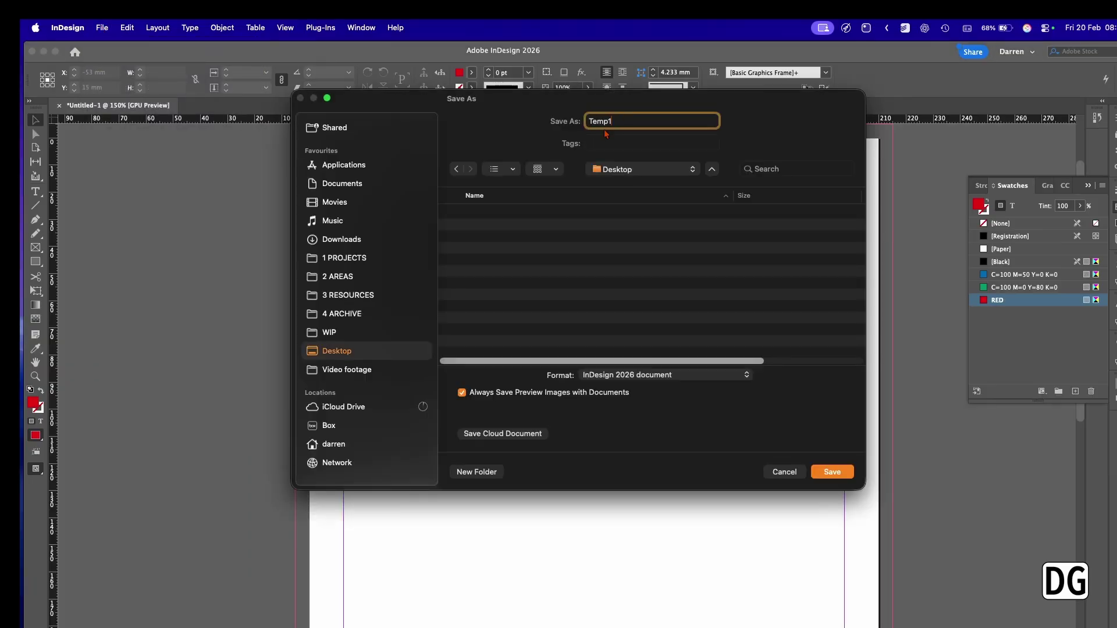
left_click(666, 387)
key("Return")
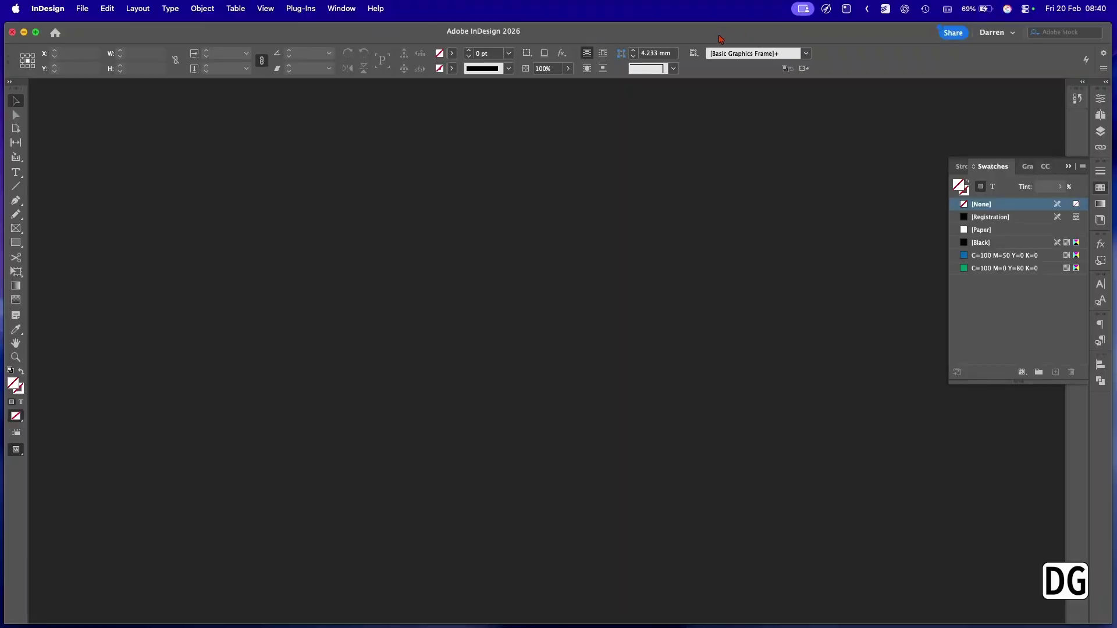
Leave InDesign for the desktop and open the Temp1.indt template file.
key("super+q")
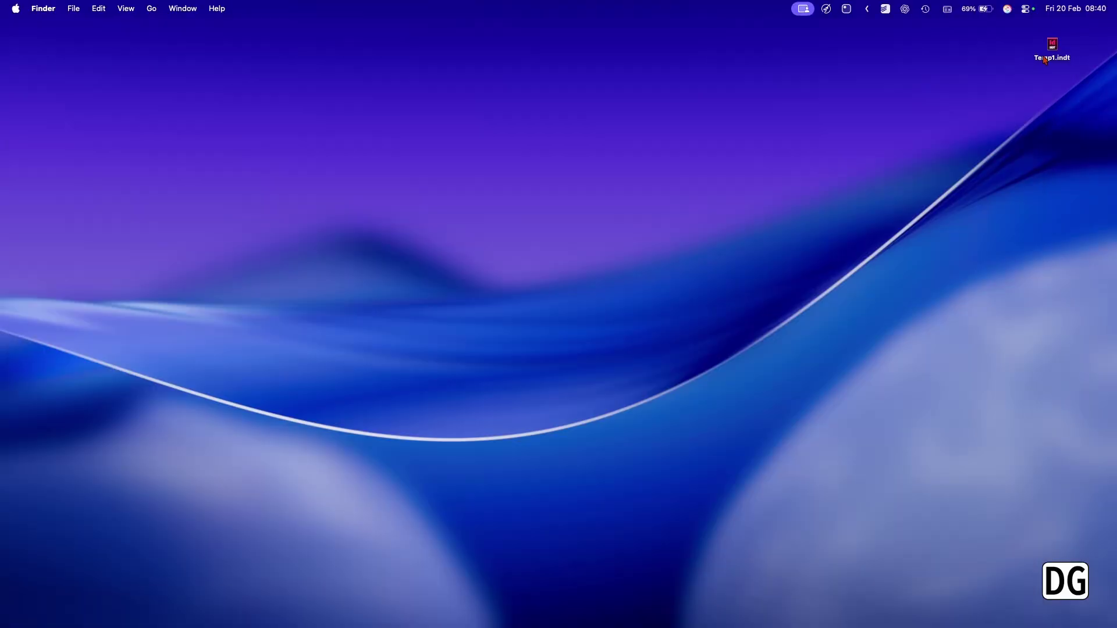
double_click(1053, 45)
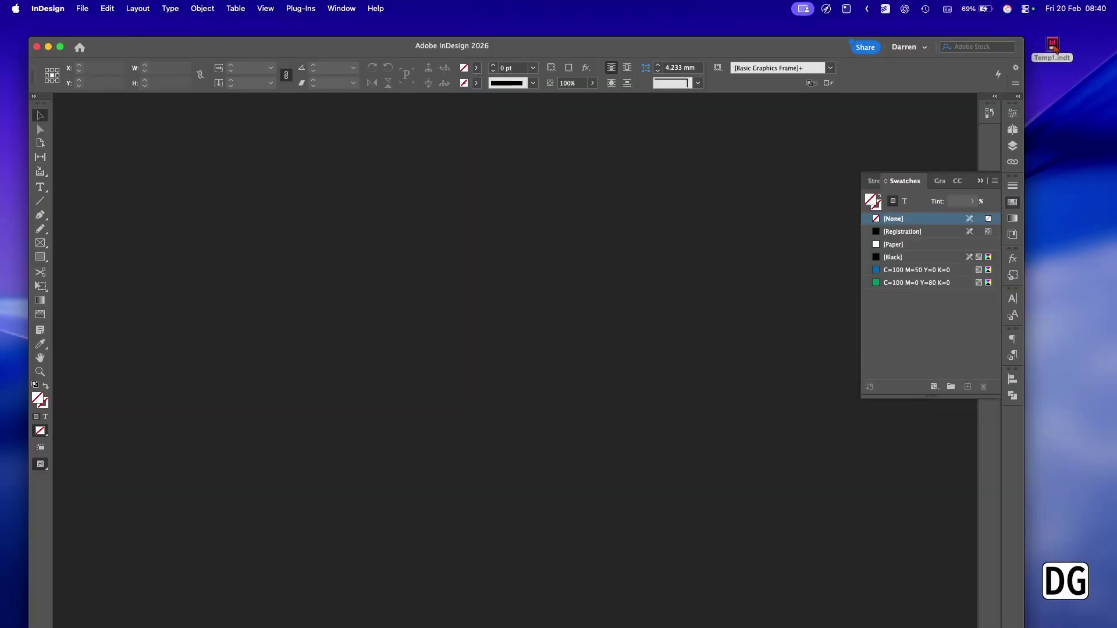